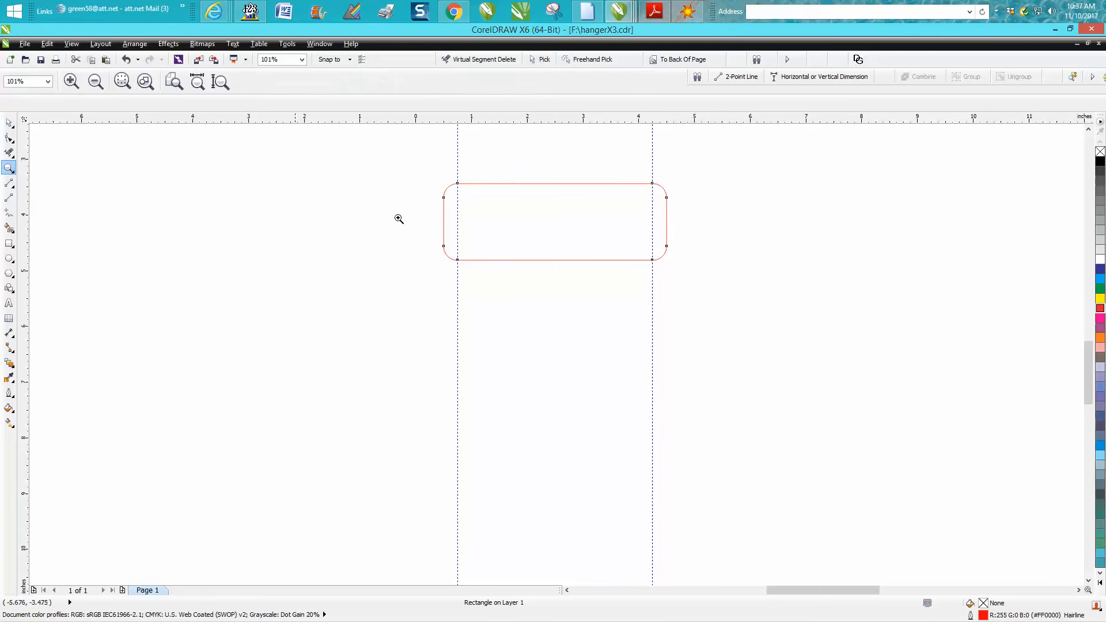
Duplicate the rounded rectangle directly below the original, offset 1.75 in downward.
left_click_drag(433, 169, 710, 415)
left_click(9, 124)
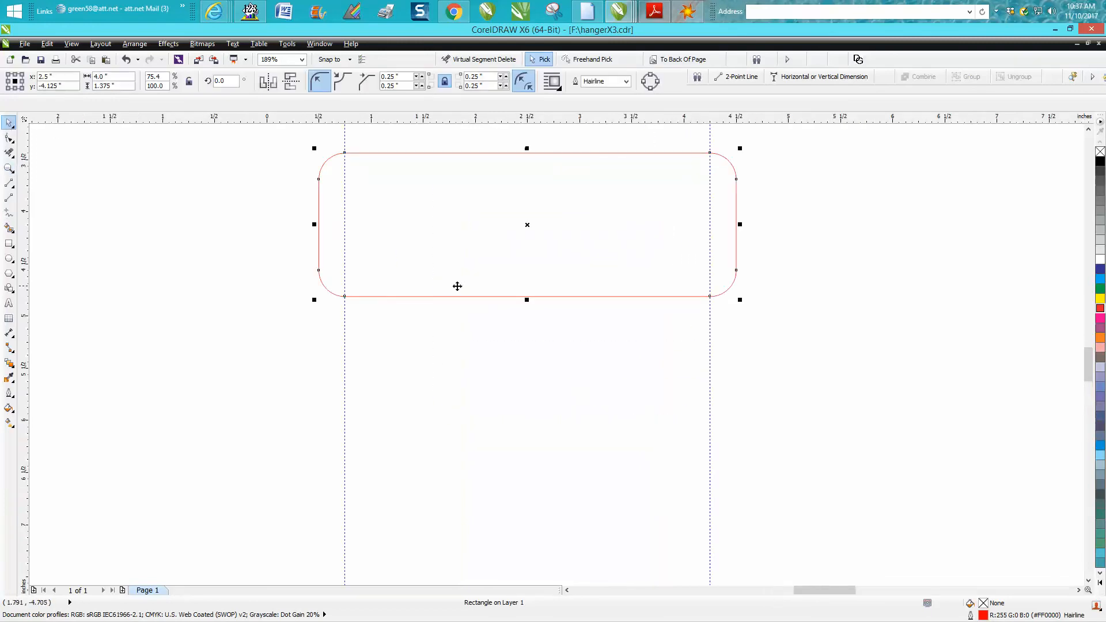
key("ctrl+d")
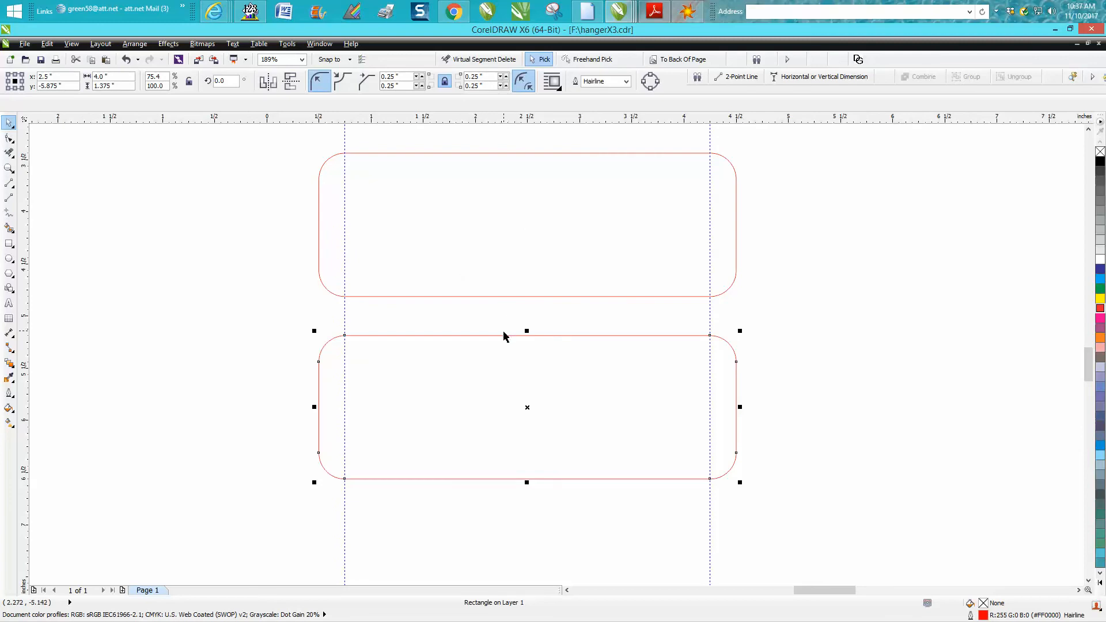
Remove the sides, rounded corners and top edge of the duplicate with Virtual Segment Delete, leaving only its straight bottom line.
left_click(9, 152)
left_click(324, 343)
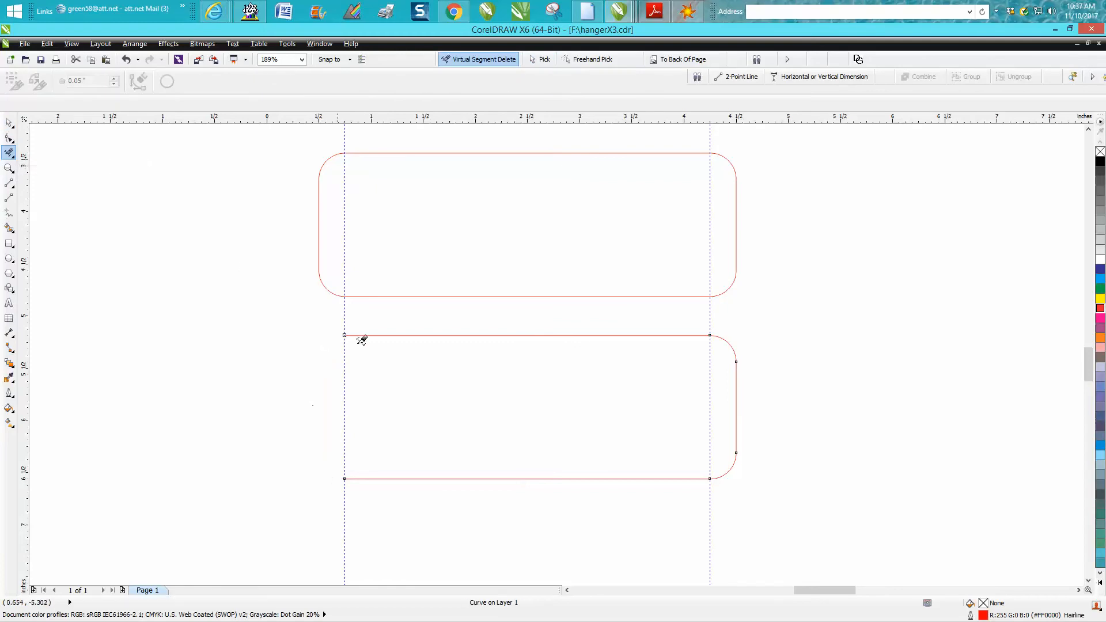
left_click(434, 335)
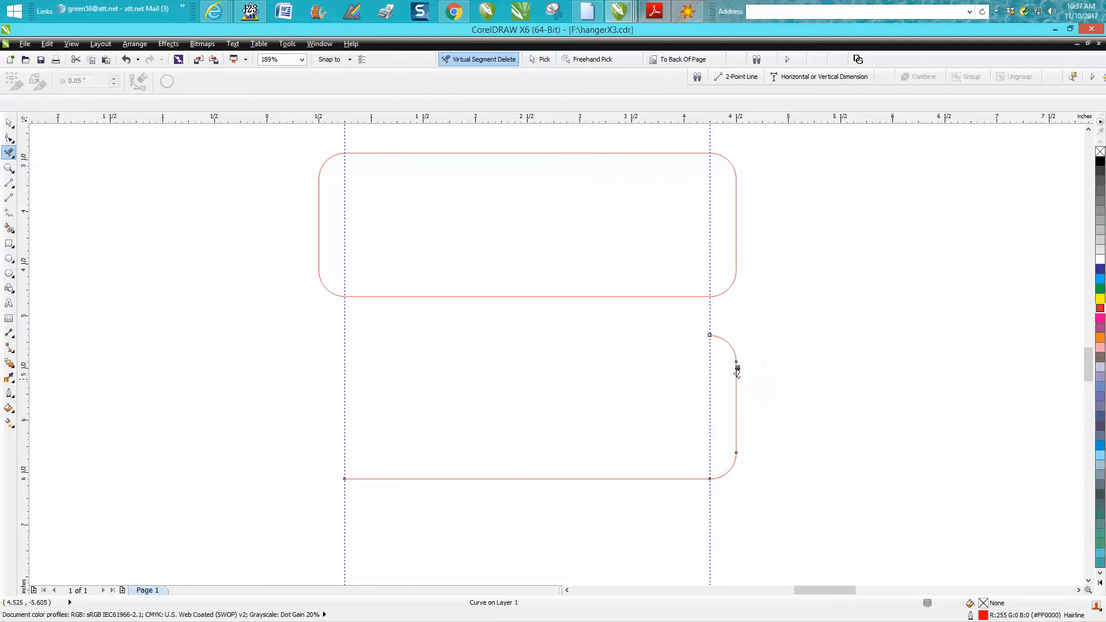
left_click(737, 375)
left_click(9, 123)
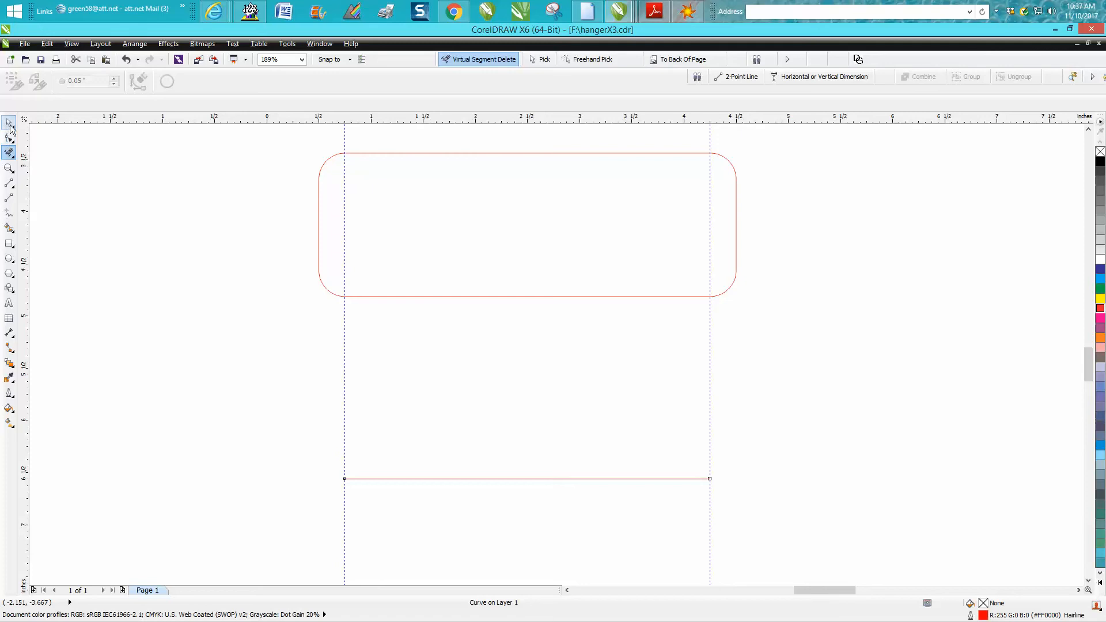
Convert the rounded rectangle and the line below it to curves and switch to node editing.
left_click_drag(270, 137, 773, 510)
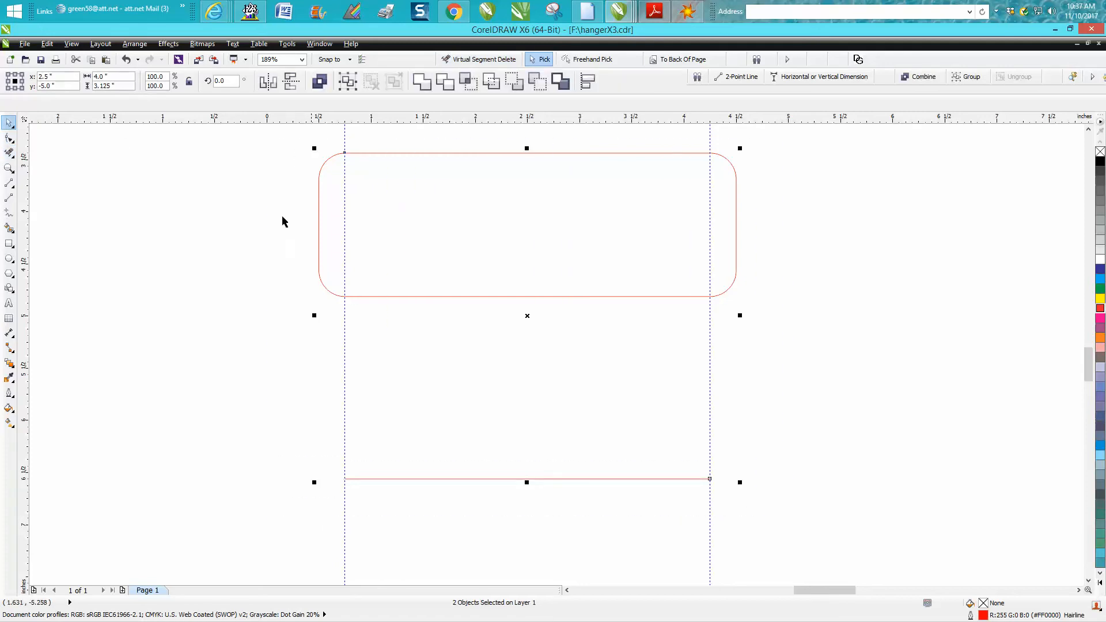
left_click(135, 43)
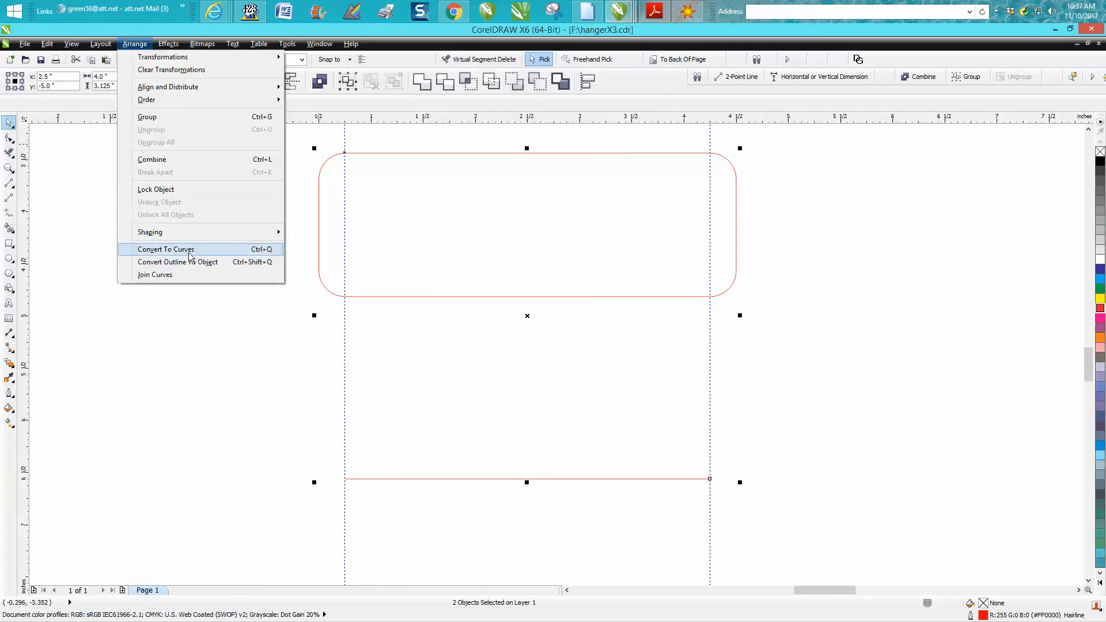
left_click(185, 251)
left_click(9, 139)
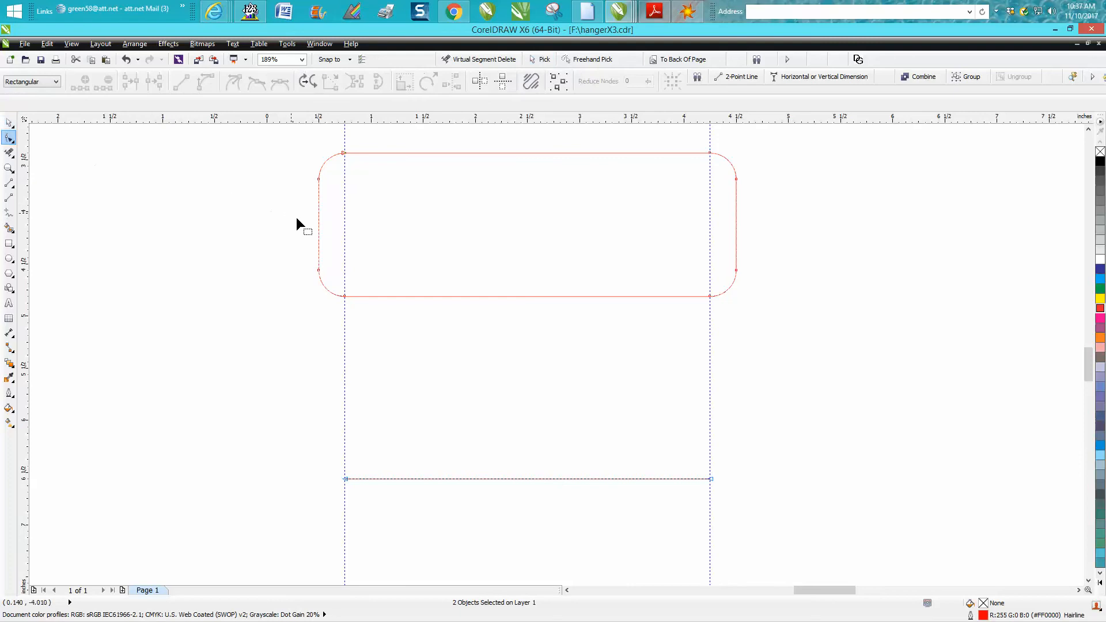
left_click_drag(325, 262, 720, 318)
left_click(85, 81)
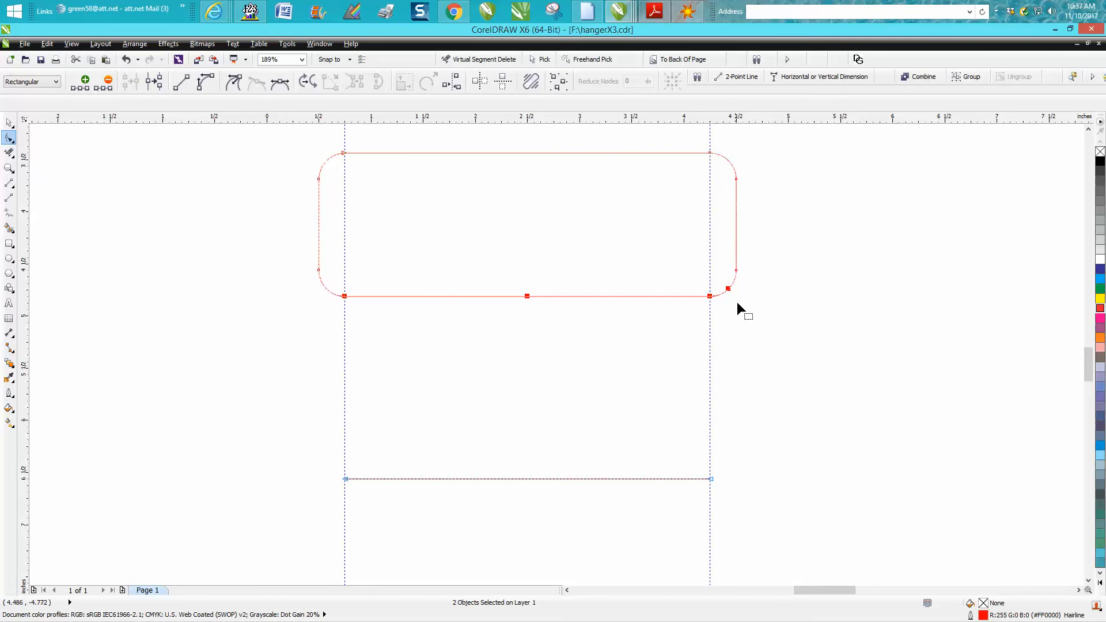
left_click(126, 60)
Select both end nodes of the lower line and add nodes repeatedly until it has 16 equal segments.
left_click(385, 479)
left_click_drag(306, 448, 746, 507)
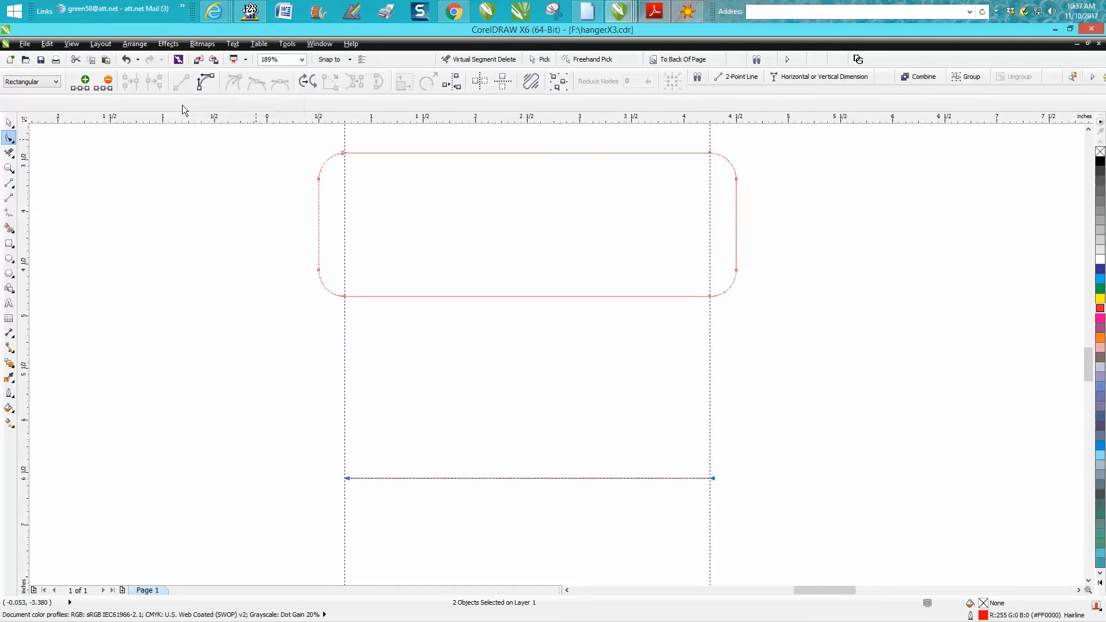
left_click(84, 81)
left_click(83, 82)
left_click(84, 82)
left_click(82, 82)
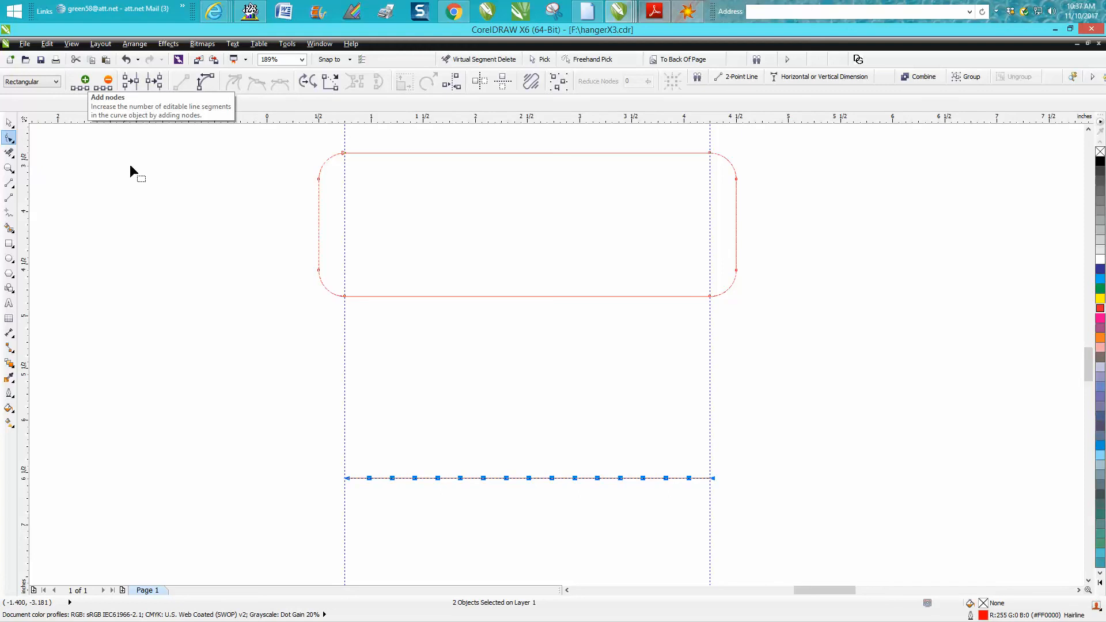
Add a vertical guideline across the lower line and centre it on the page.
left_click(8, 169)
left_click_drag(314, 425, 745, 531)
left_click_drag(26, 233, 228, 260)
key("p")
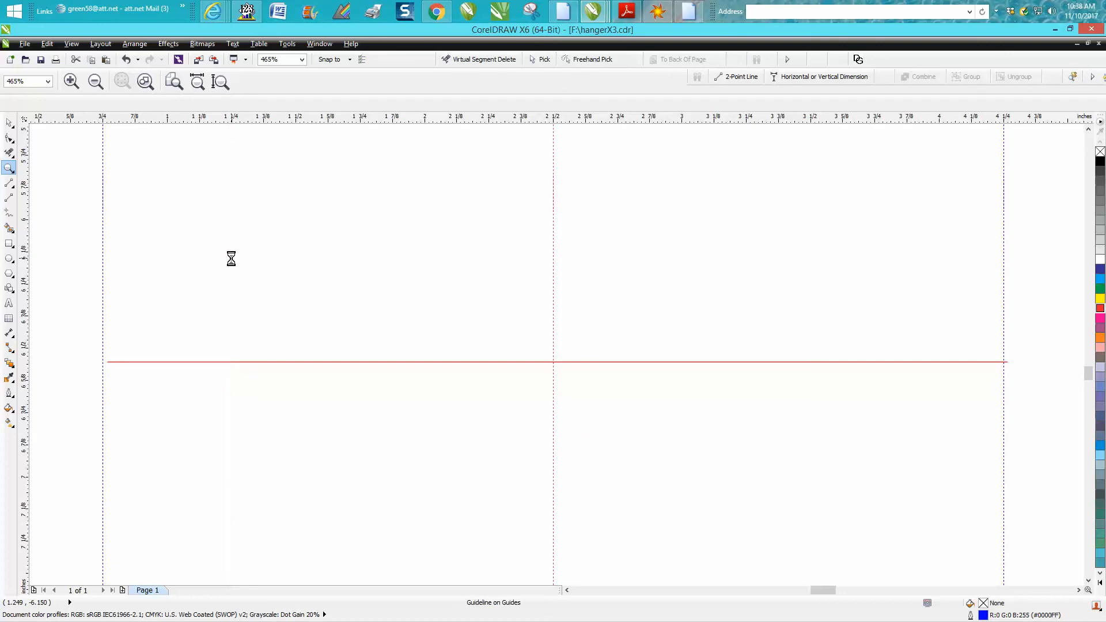
Select every second inner node of the line and raise them about 0.25 in to form seven teeth, with the middle peak on the centre guideline.
left_click(9, 138)
left_click(549, 361)
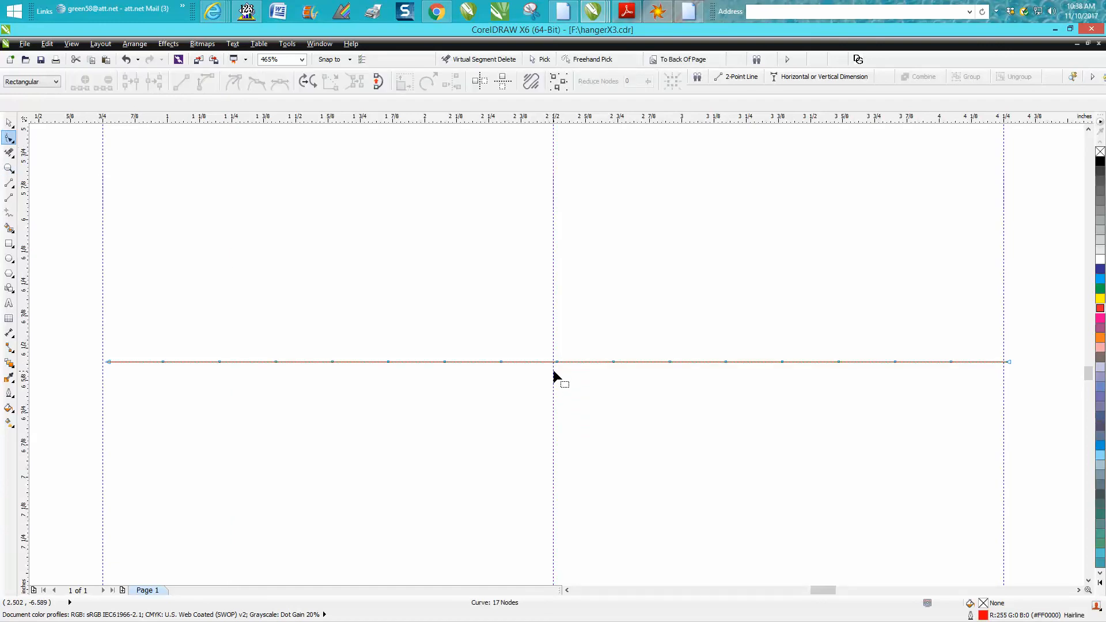
left_click(557, 362)
left_click(557, 363)
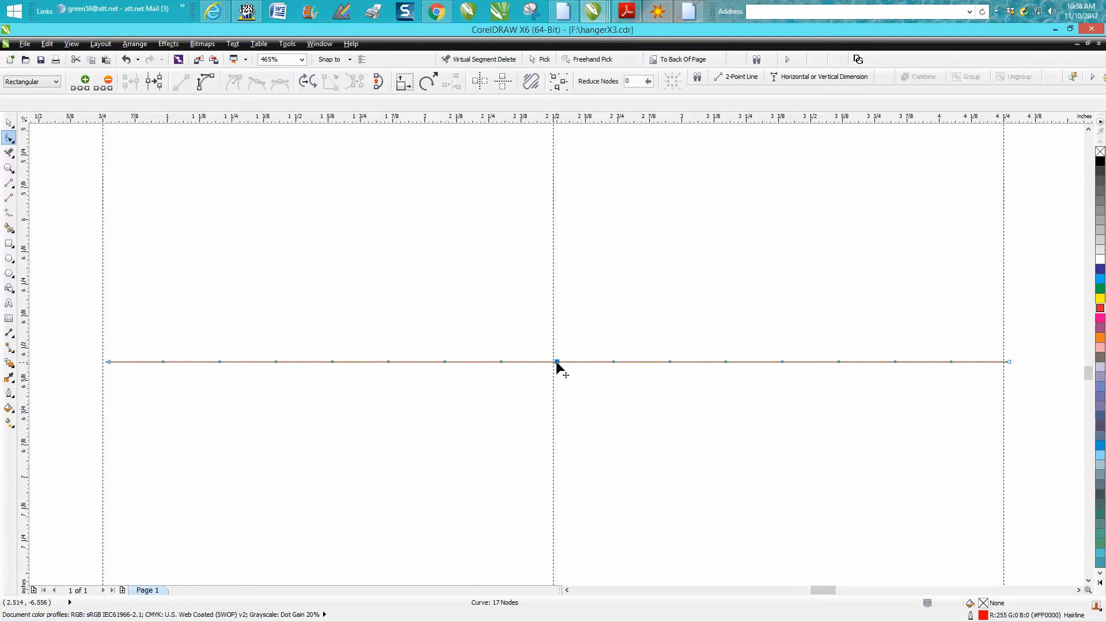
left_click(445, 361, "shift")
left_click(332, 362, "shift")
left_click_drag(556, 362, 554, 299)
scroll(570, 327, "down", 5)
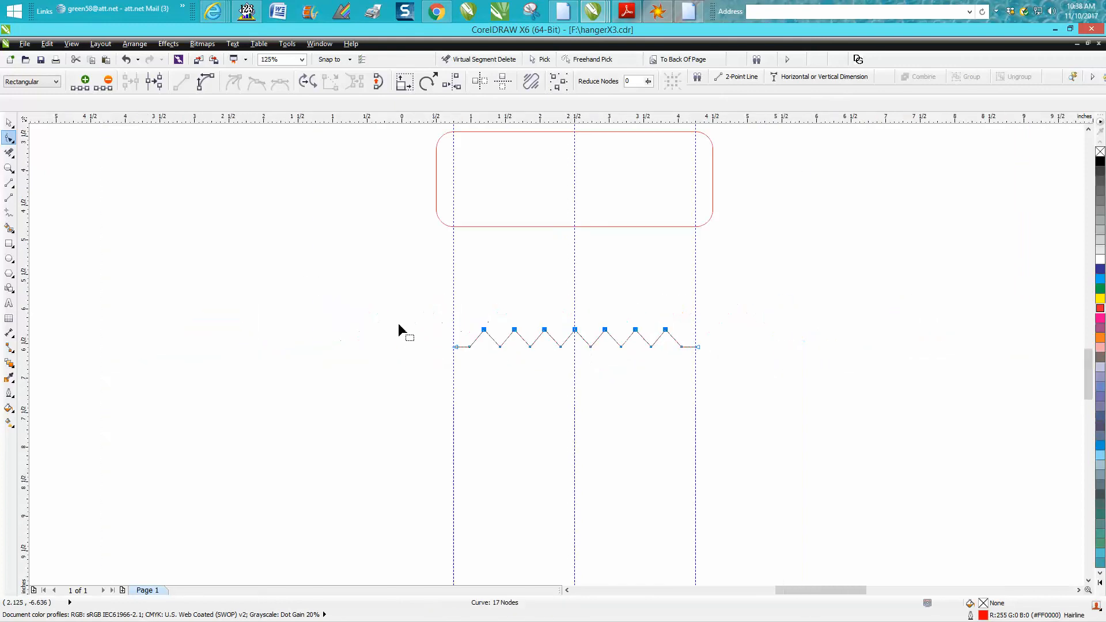
Delete the centre vertical guideline.
left_click(9, 122)
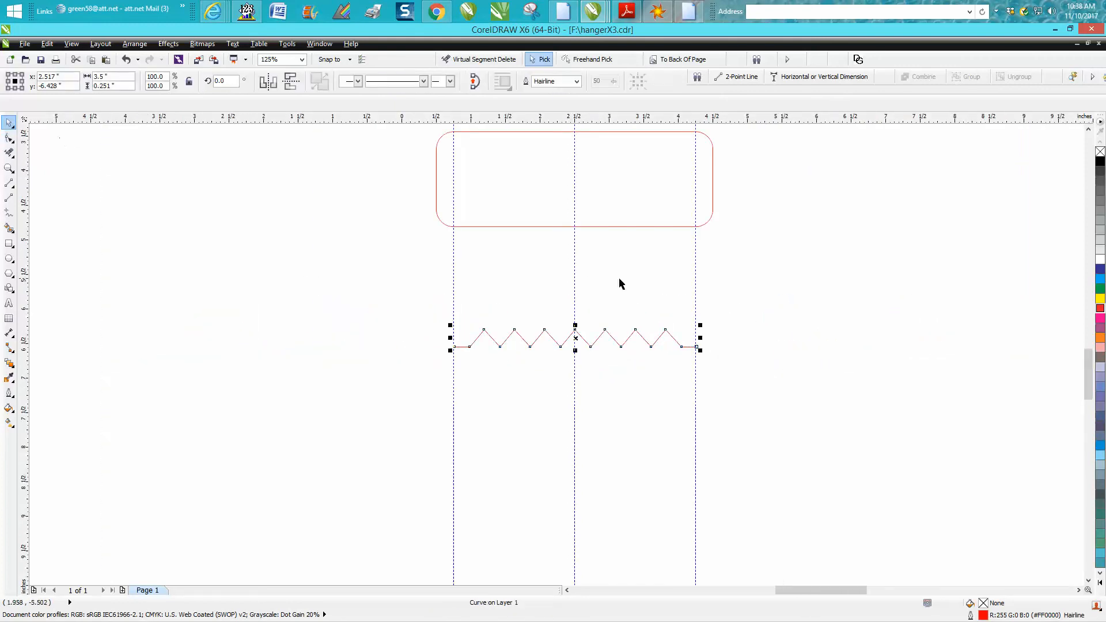
left_click(574, 288)
key("Delete")
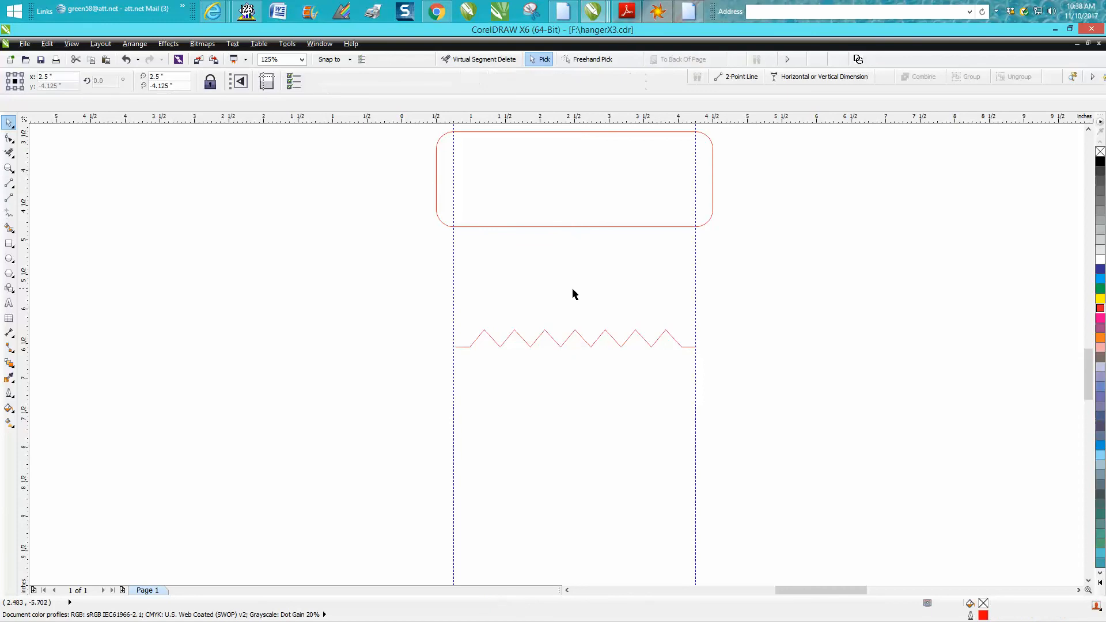
left_click(575, 294)
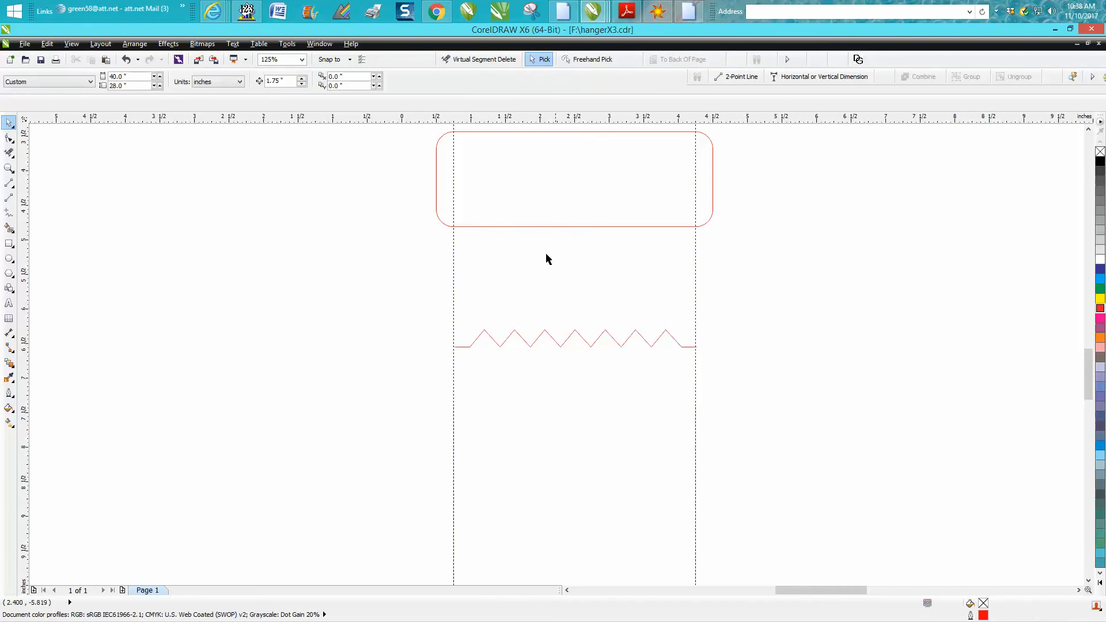
Delete the rectangle's bottom edge with Virtual Segment Delete and move the zigzag line up 1.75 in into its place.
left_click(8, 155)
left_click(510, 225)
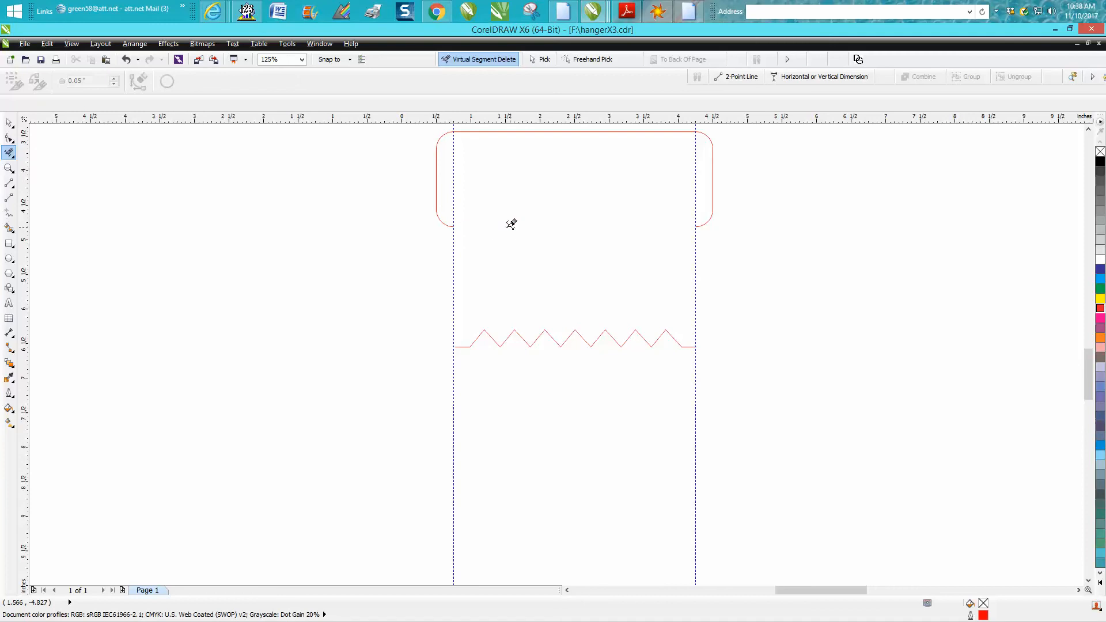
left_click(9, 123)
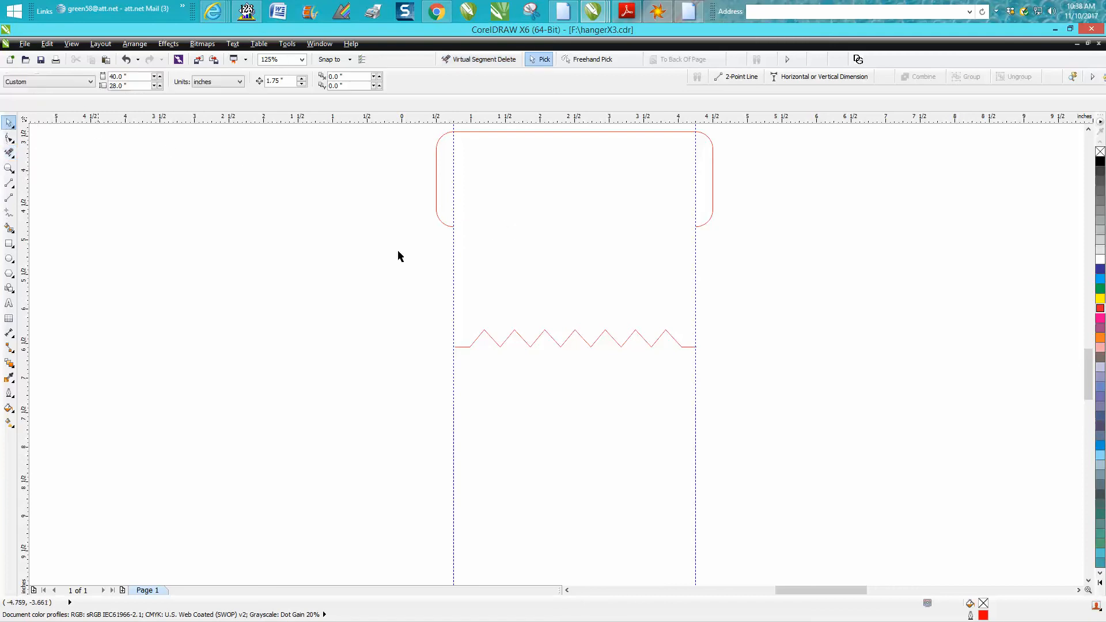
left_click(575, 334)
left_click_drag(575, 329, 575, 208)
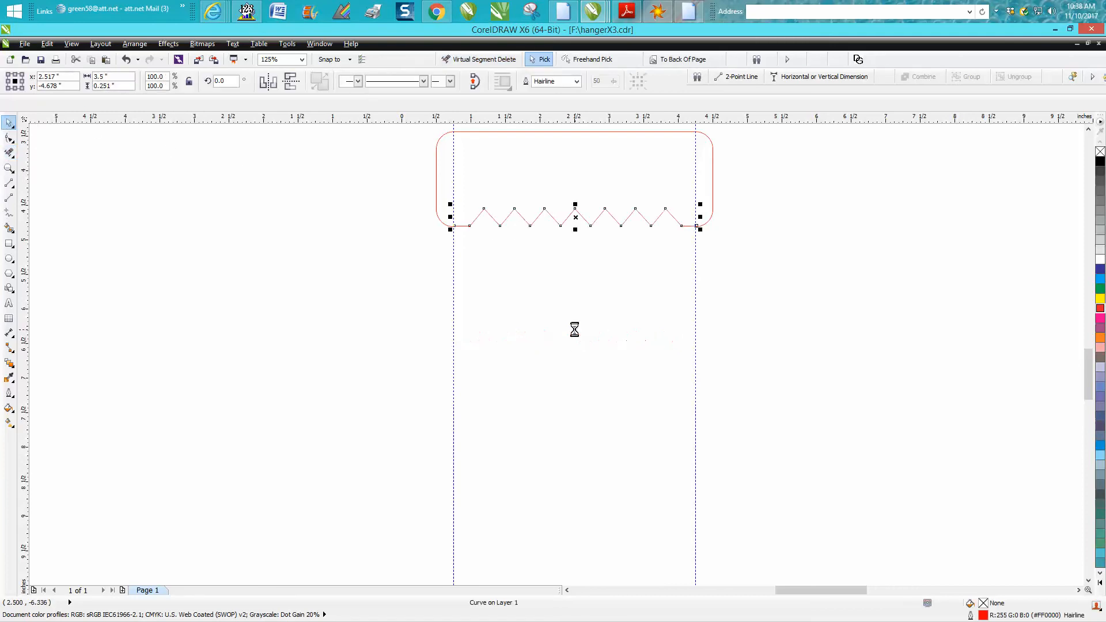
Weld the open rectangle outline and the zigzag line into one curve.
scroll(599, 336, "down", 2)
left_click_drag(505, 219, 717, 314)
left_click(422, 81)
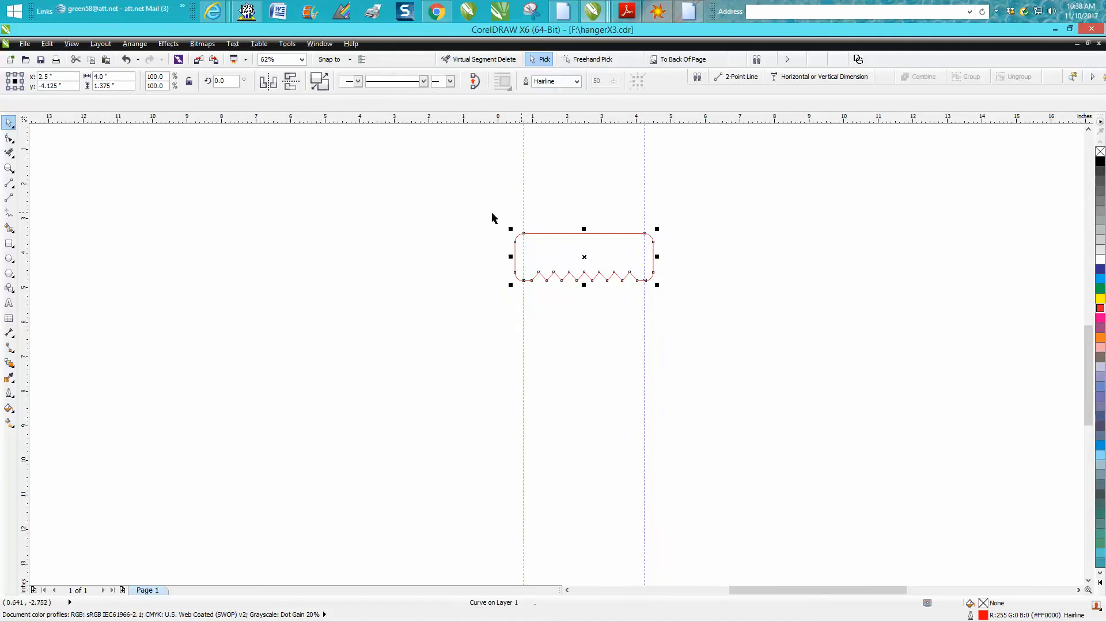
Try to fill the inside of the toothed outline with Smart Fill, and undo the fill.
left_click(9, 228)
left_click(624, 258)
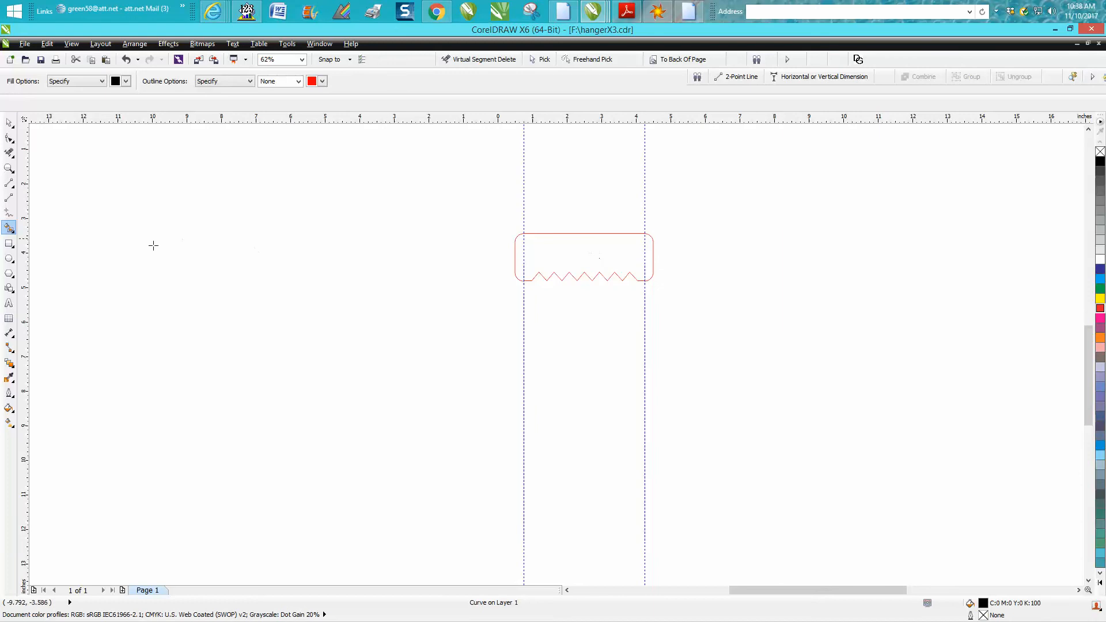
scroll(618, 279, "down", 3)
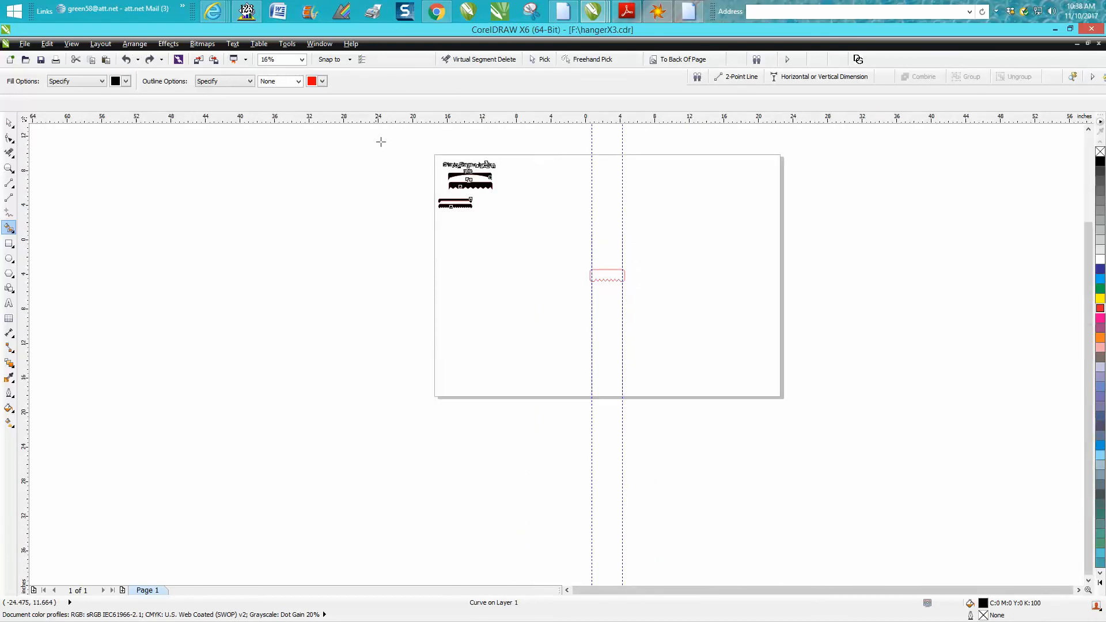
left_click(125, 60)
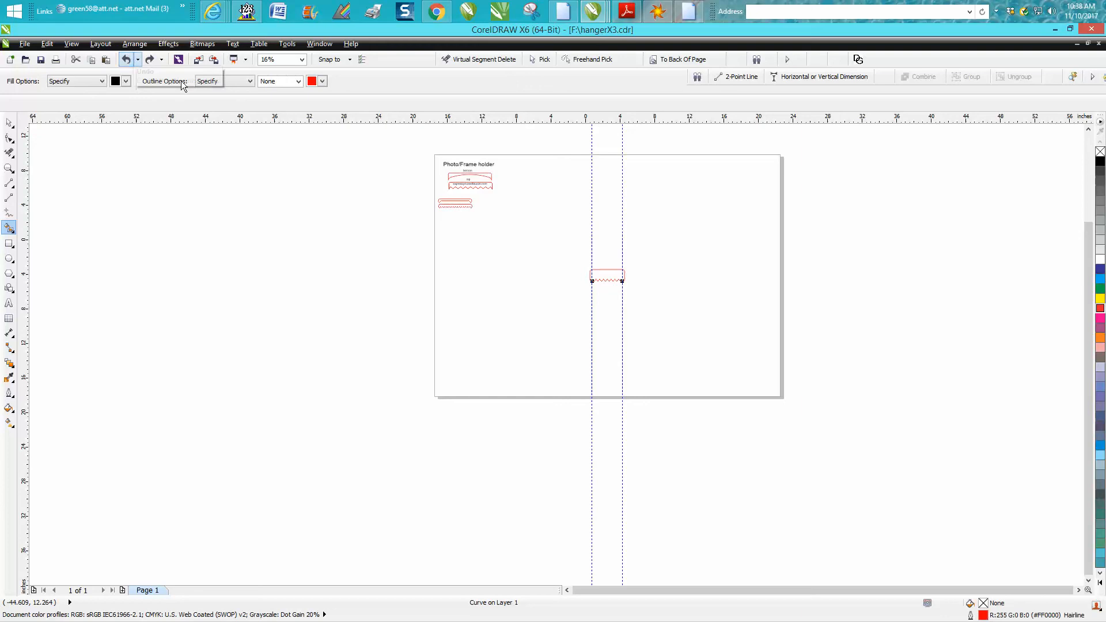
Join the zigzag's left end node to the end of the lower-left corner arc.
left_click(9, 168)
left_click_drag(559, 257, 678, 329)
left_click_drag(346, 268, 447, 312)
left_click(9, 138)
left_click_drag(479, 312, 467, 317)
scroll(595, 351, "down", 2)
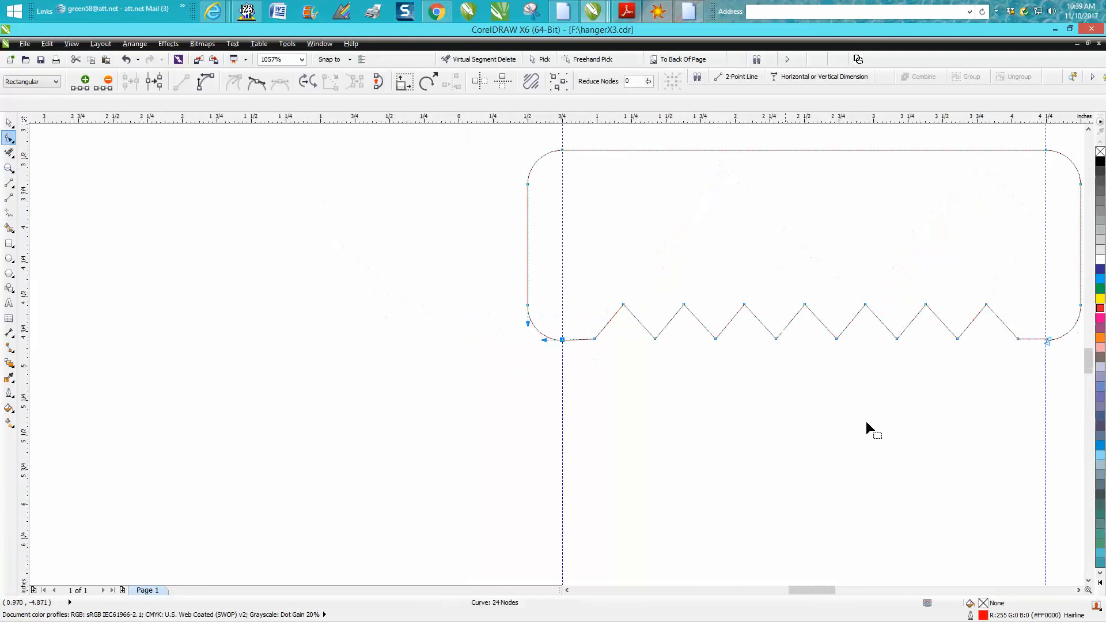
Join the zigzag's right end node to the end of the lower-right corner arc.
left_click(8, 168)
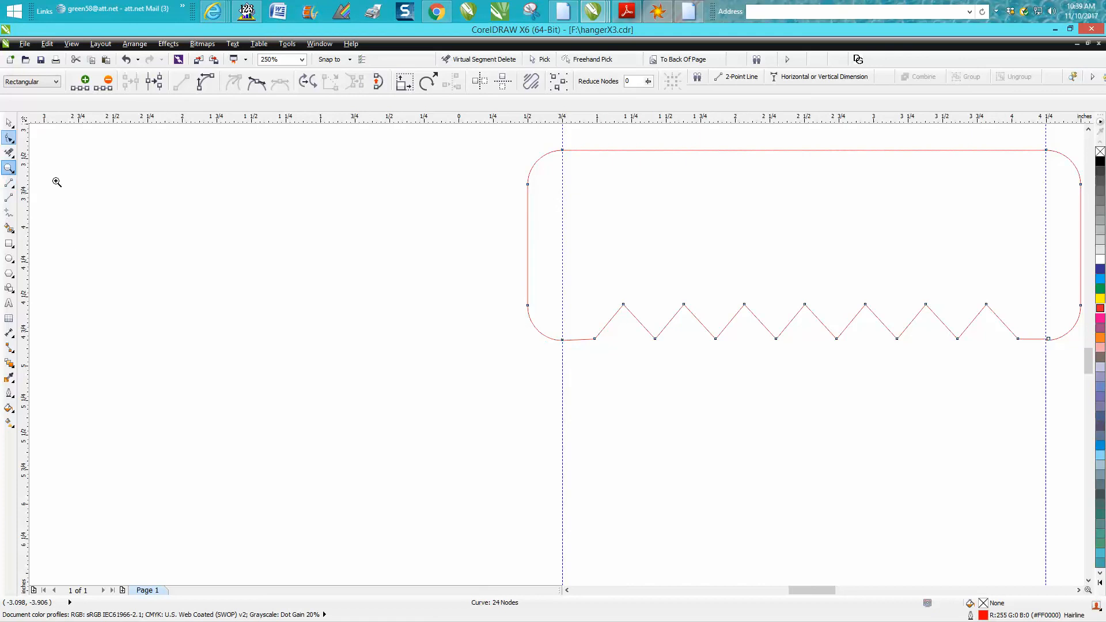
left_click_drag(1029, 329, 1083, 359)
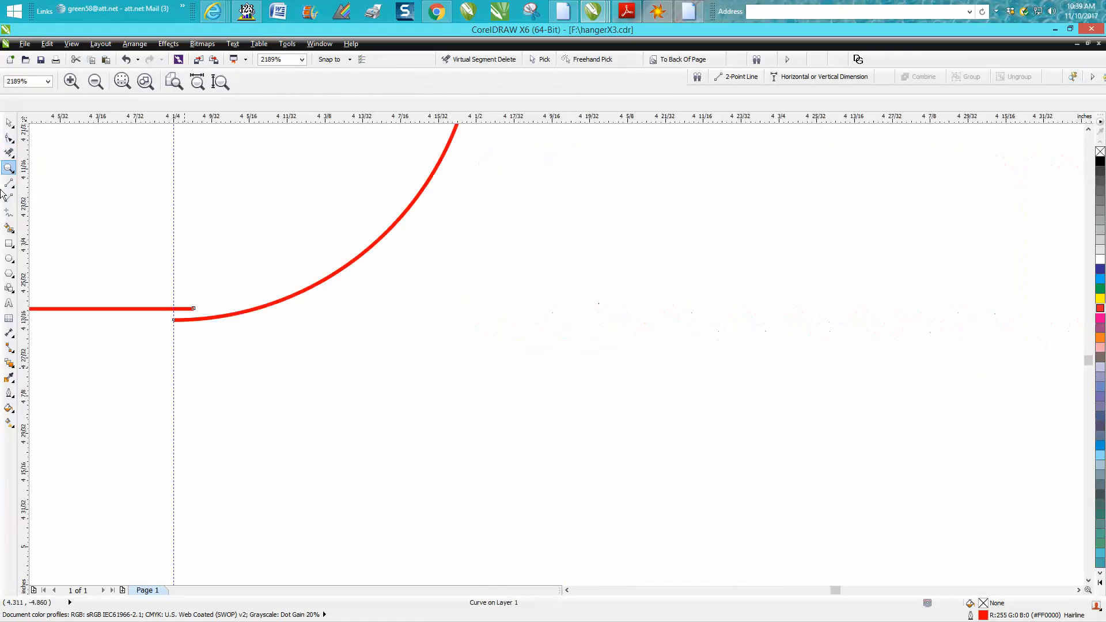
left_click(8, 139)
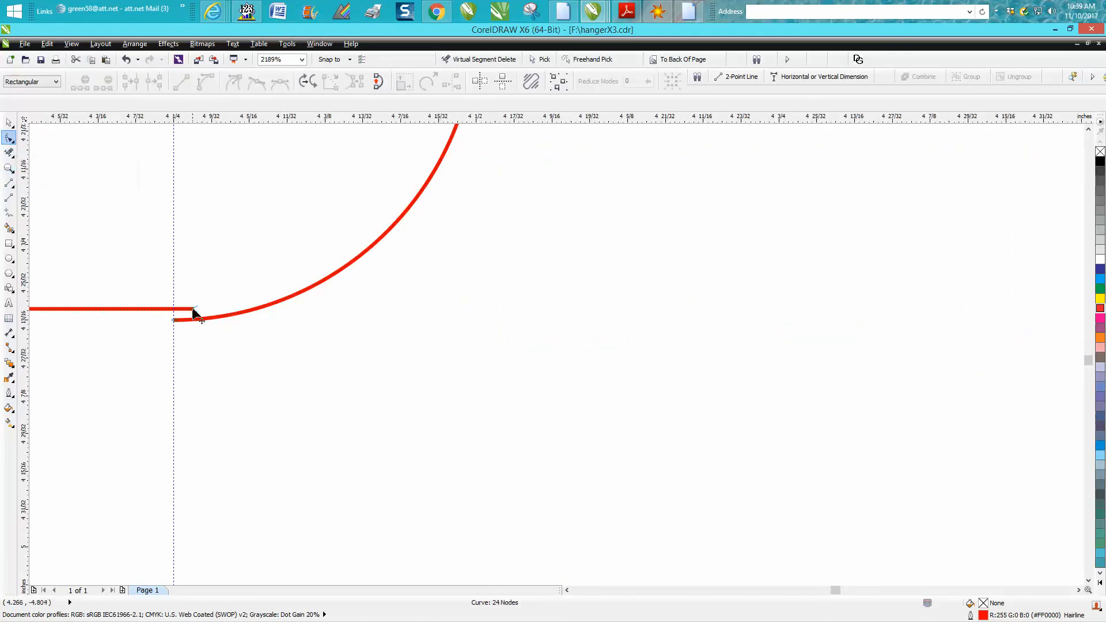
left_click_drag(174, 314, 173, 319)
scroll(518, 370, "down", 3)
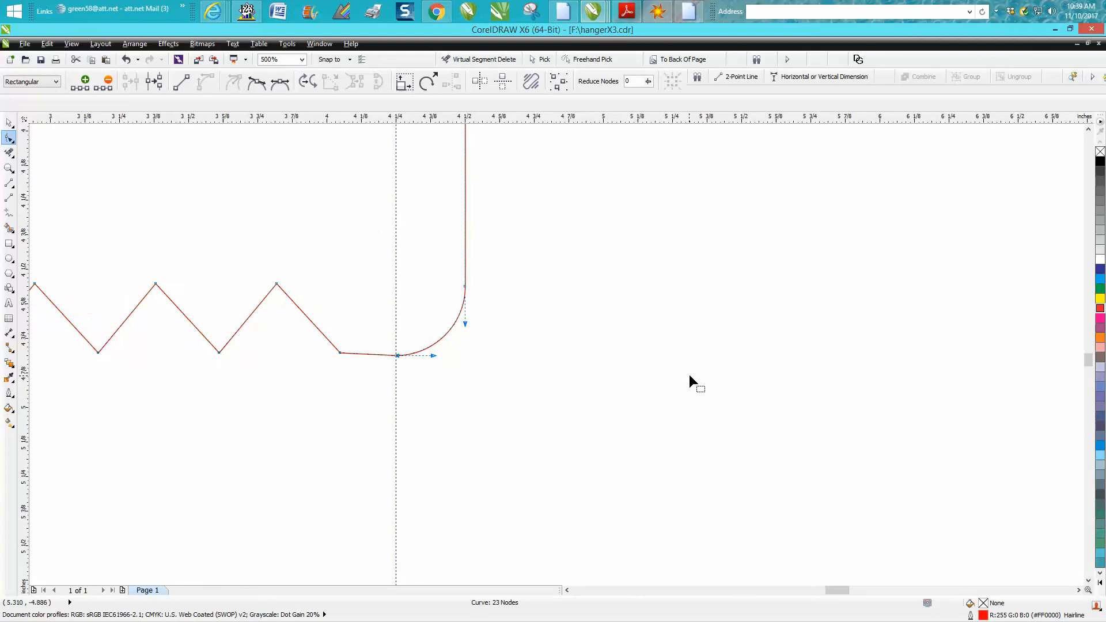
scroll(697, 365, "down", 1)
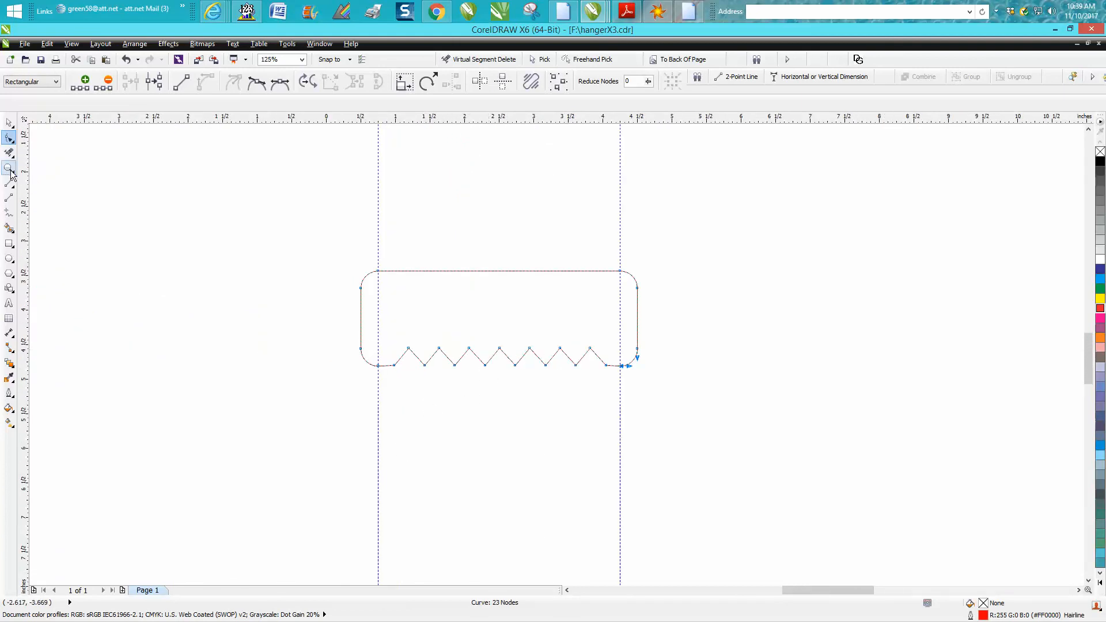
Smart-fill the toothed outline in black and move the filled shape about 4.9 in to the right of the original.
left_click(10, 228)
left_click(473, 301)
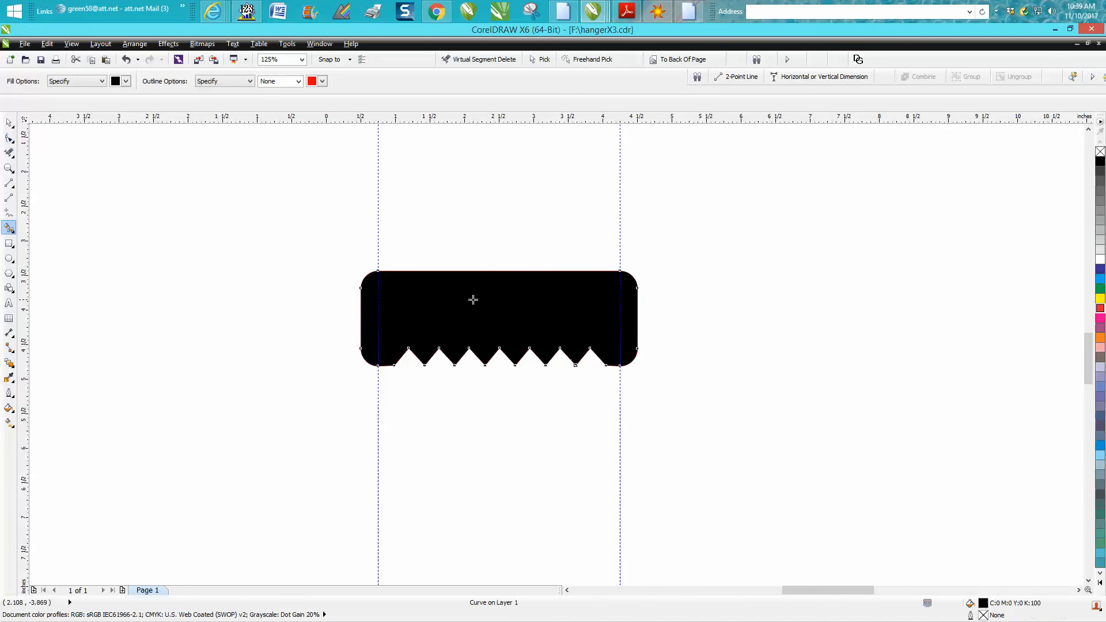
left_click(9, 123)
left_click_drag(502, 310, 841, 282)
Replace the moved shape's black fill with a red outline and delete the original outline between the guidelines.
left_click(1100, 151)
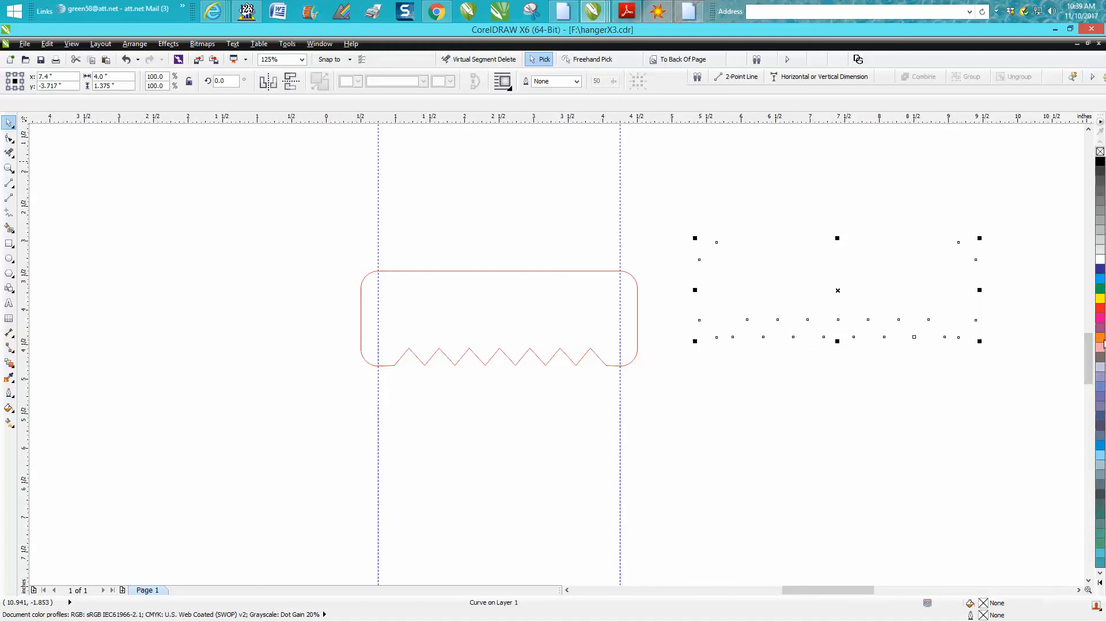
right_click(1100, 309)
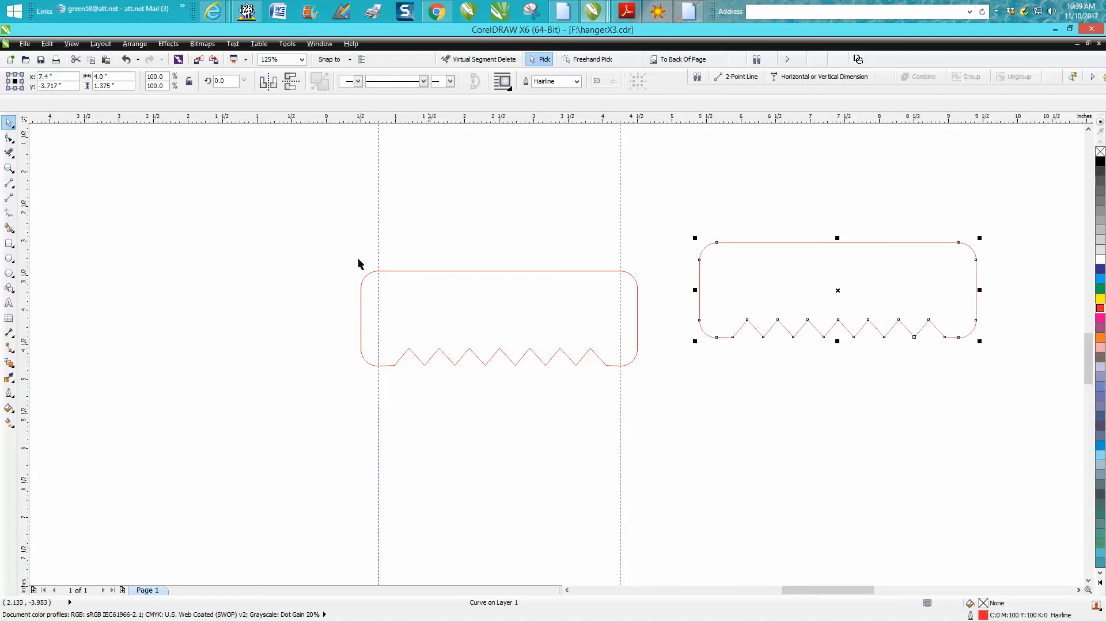
left_click_drag(335, 248, 660, 387)
key("Delete")
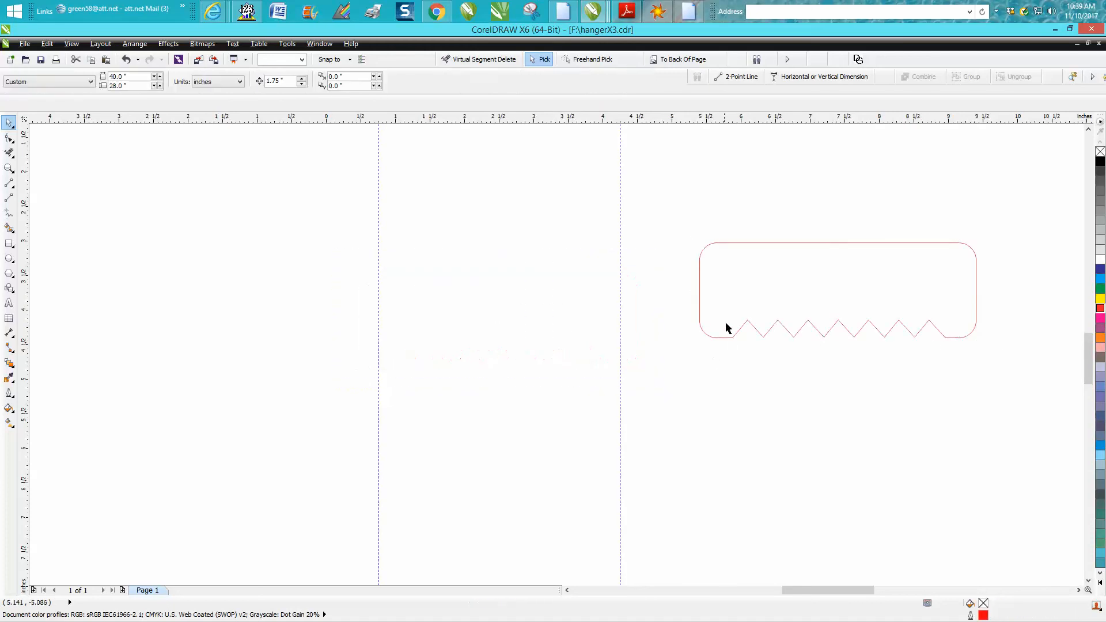
Centre the toothed outline on the page and place a duplicate 1.75 in directly below it.
left_click(732, 336)
key("p")
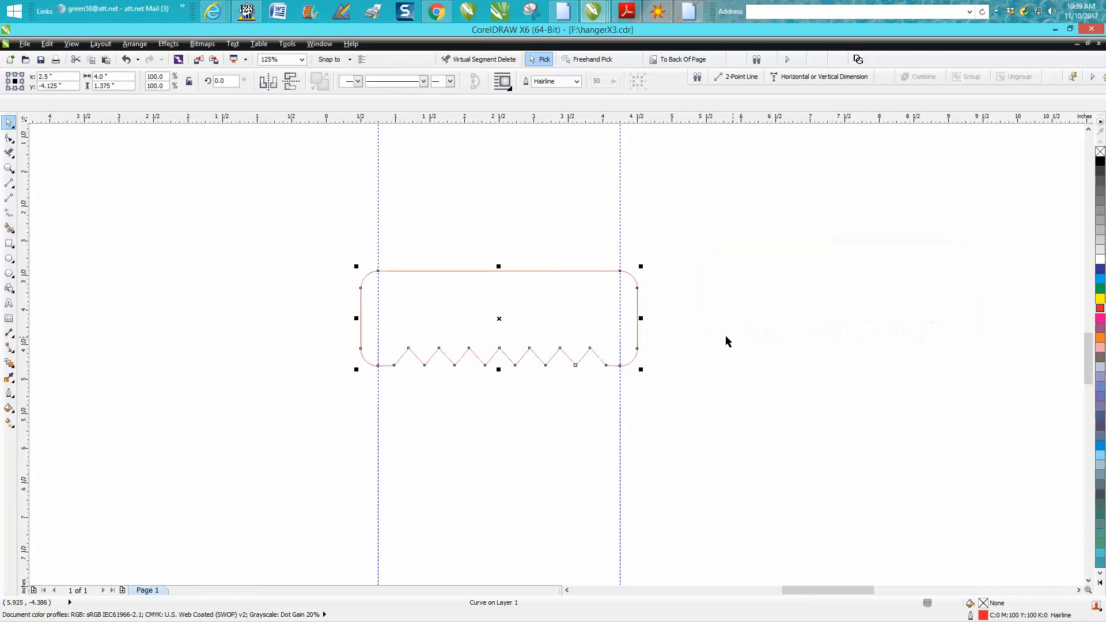
key("ctrl+d")
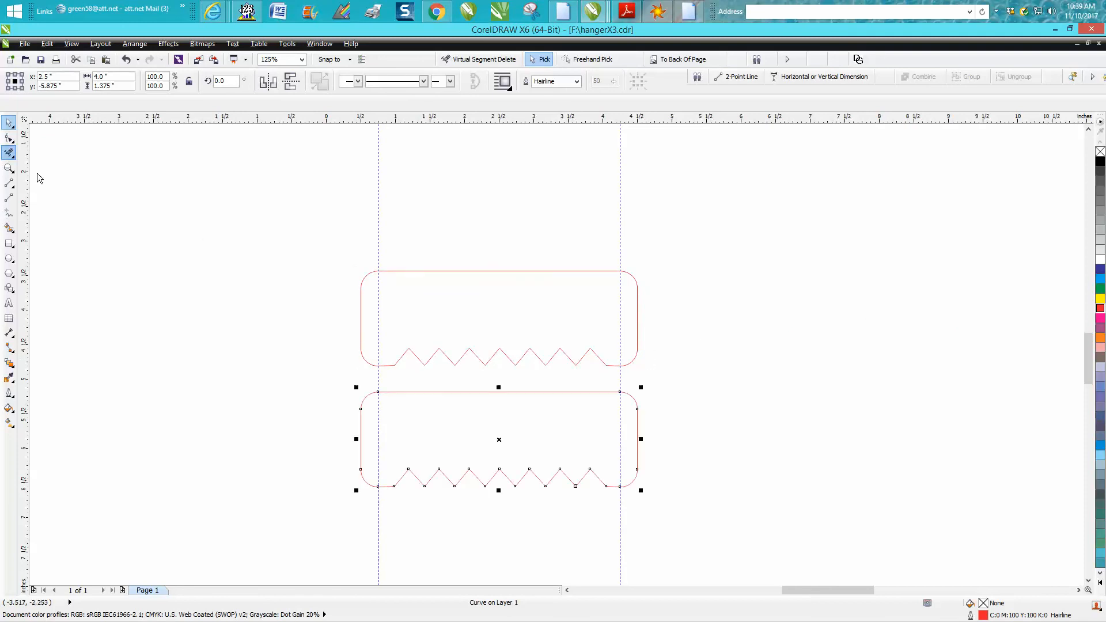
Delete all the tooth nodes from the lower copy's bottom edge, leaving a single segment between the corner arcs.
left_click(9, 153)
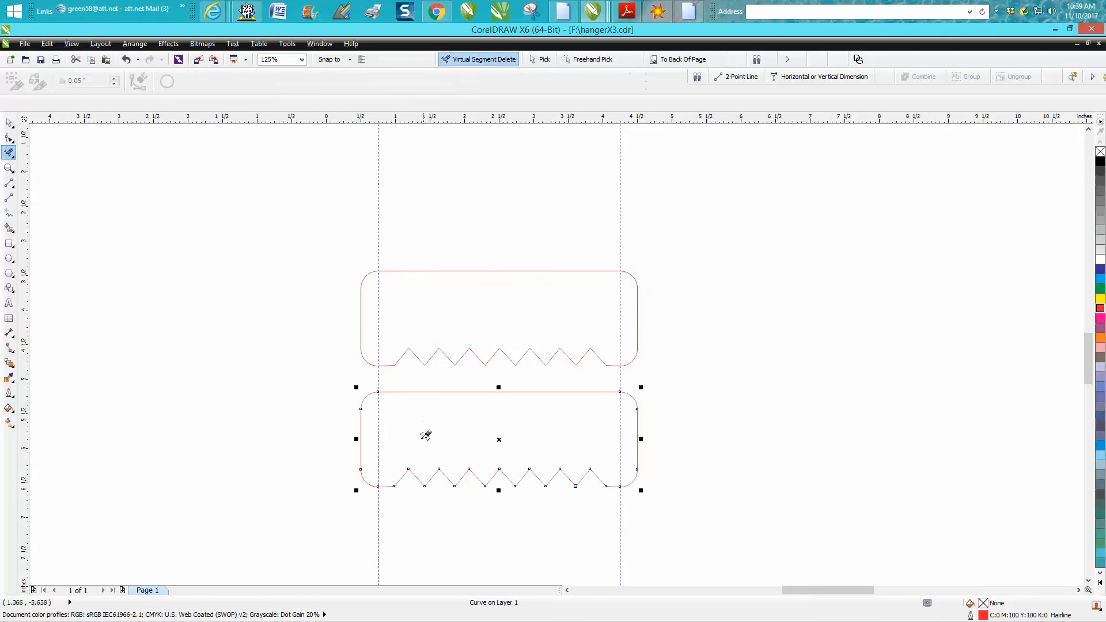
left_click(9, 140)
left_click_drag(406, 491, 610, 506)
key("Delete")
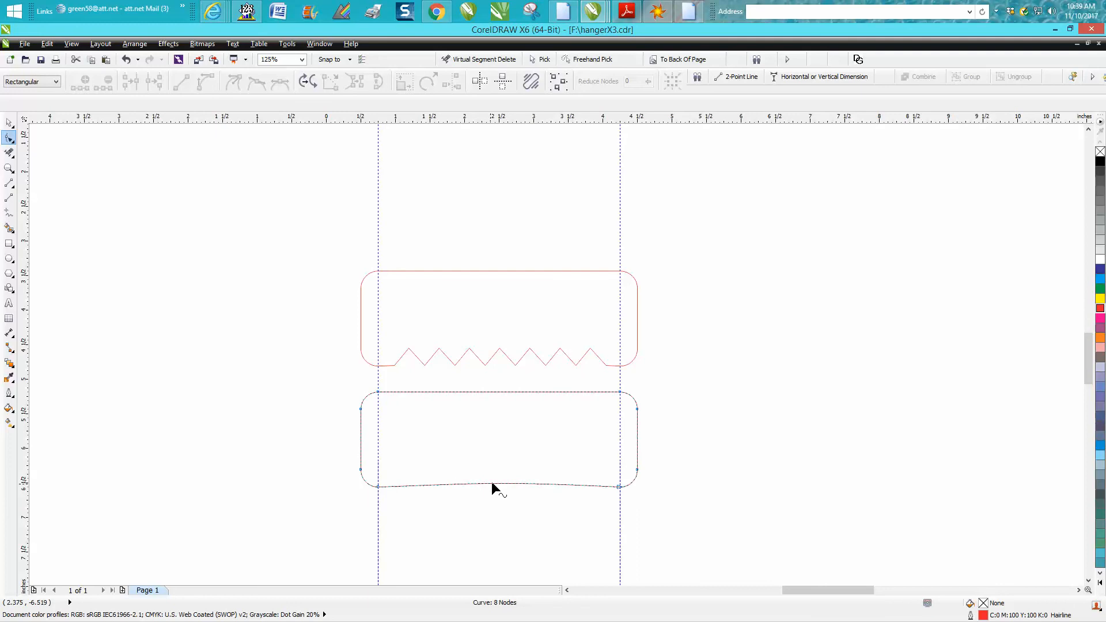
Add a vertical guideline at 2.5 in and bend the copy's bottom edge up into an arch peaking on it.
left_click_drag(27, 307, 499, 476)
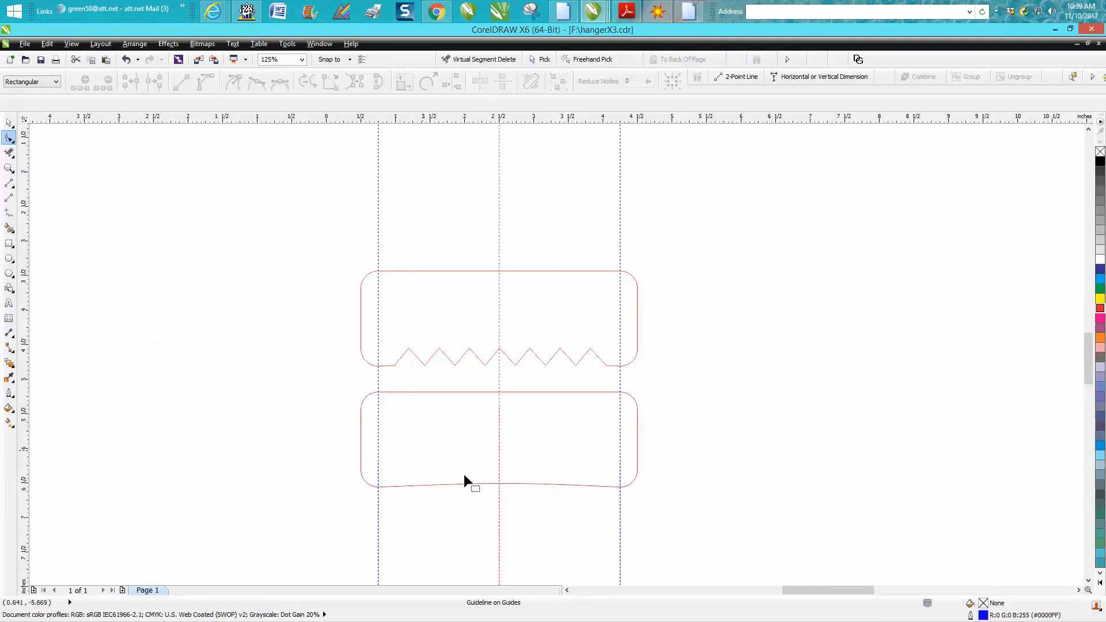
left_click(502, 484)
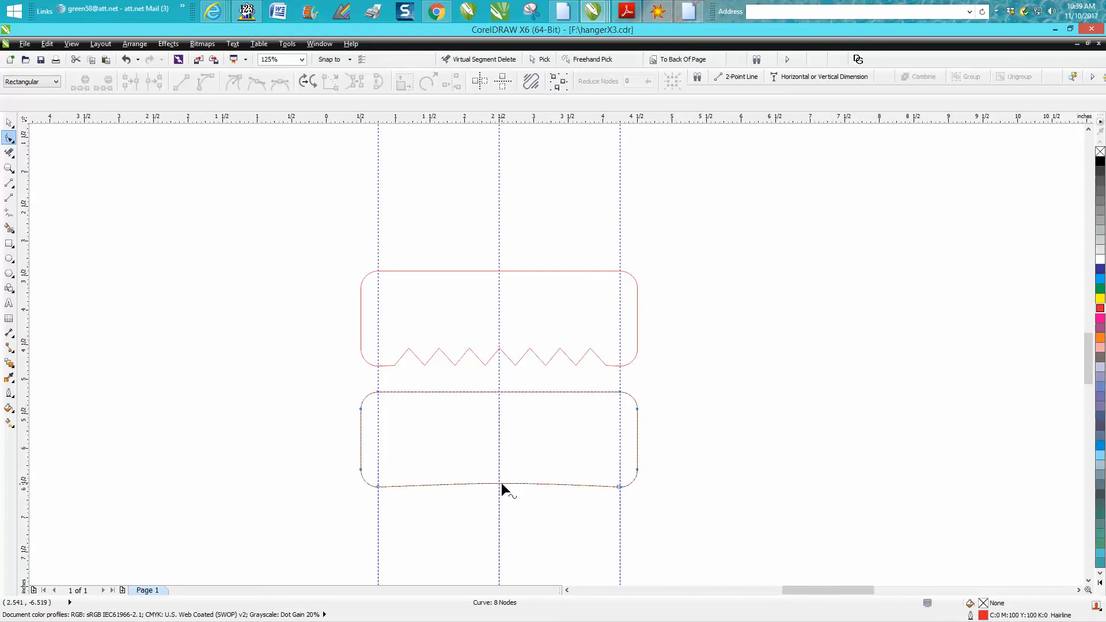
left_click_drag(501, 477, 499, 418)
left_click_drag(548, 449, 591, 475)
left_click(126, 59)
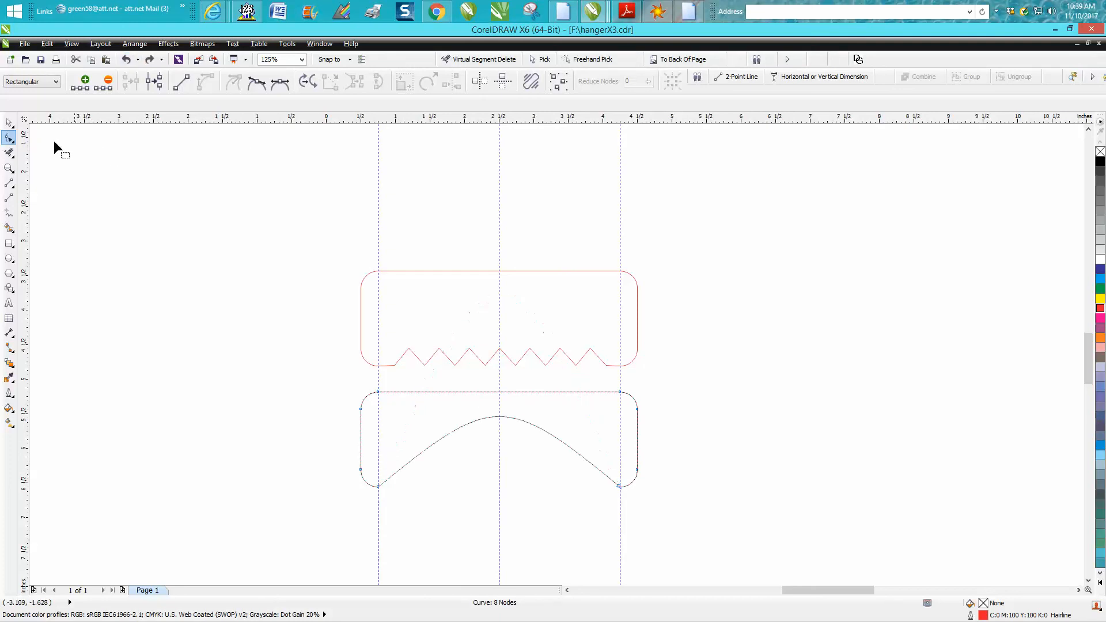
Centre the arched copy on the page so that it overlays the toothed outline.
left_click(8, 123)
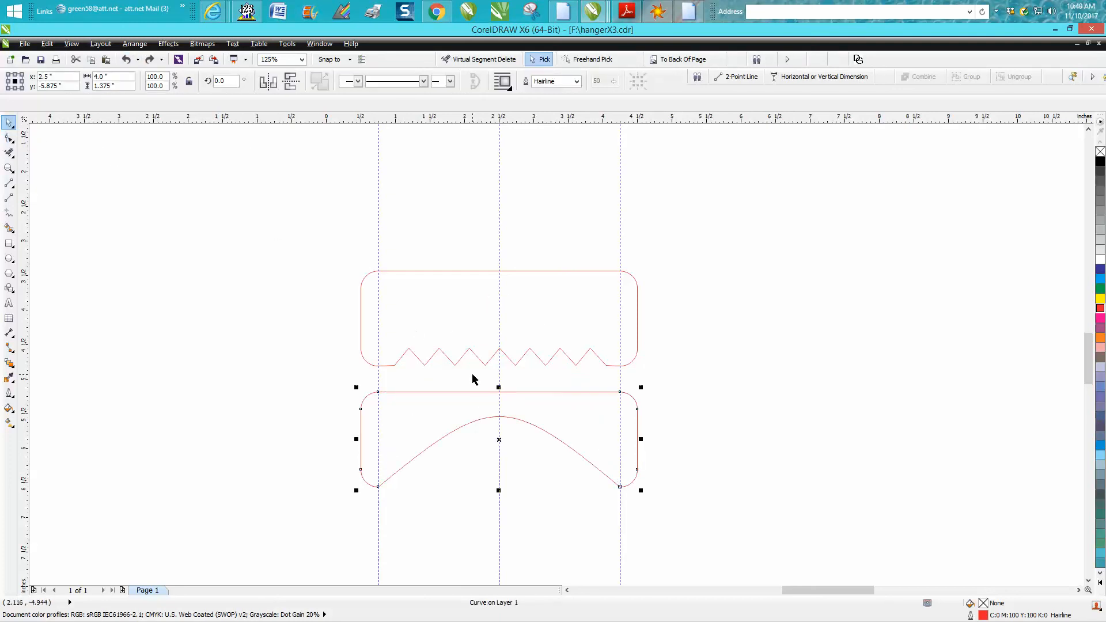
key("ctrl+shift+z")
key("z")
left_click_drag(316, 240, 768, 462)
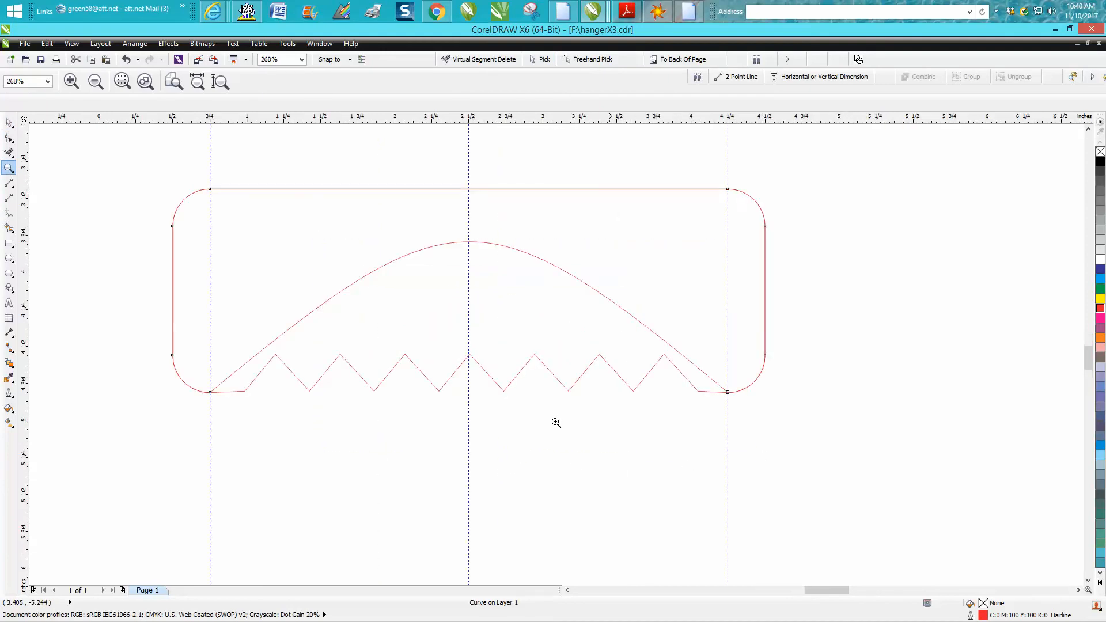
Add a node near each end of the arch, raise both above the bottom corners, and adjust the curve to peak at the centre guideline.
left_click(9, 140)
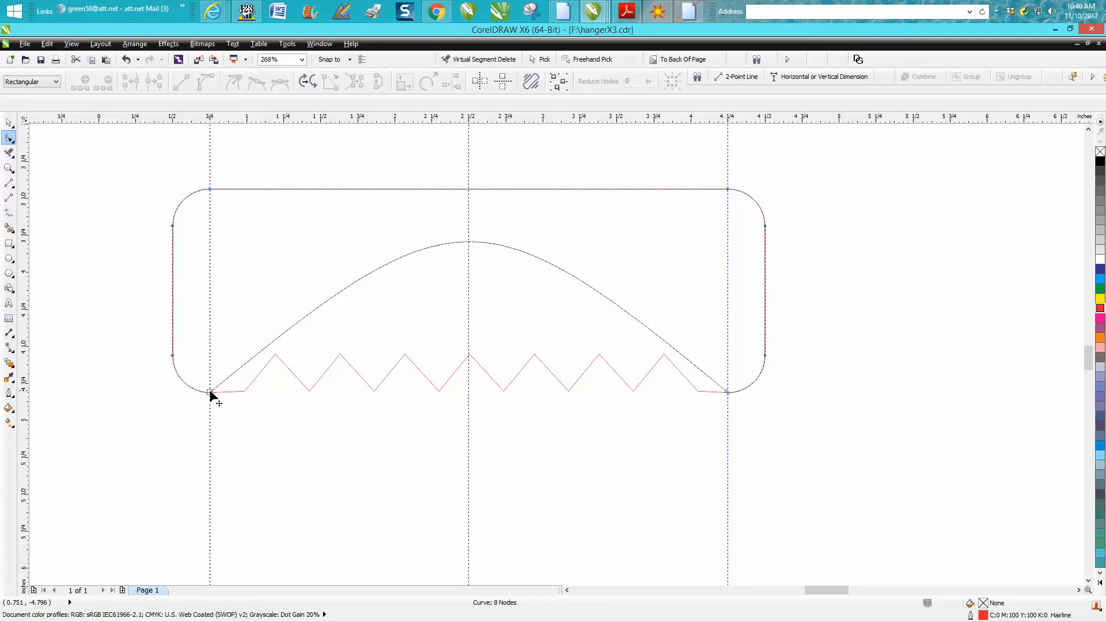
double_click(228, 377)
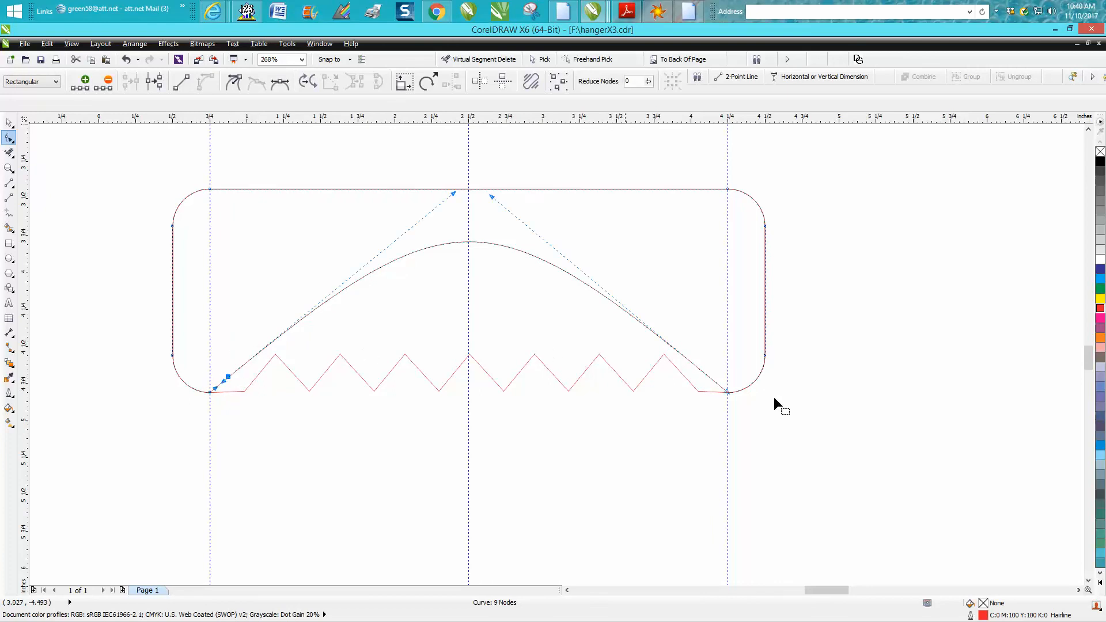
double_click(701, 370)
left_click_drag(701, 370, 723, 350)
left_click_drag(228, 377, 212, 363)
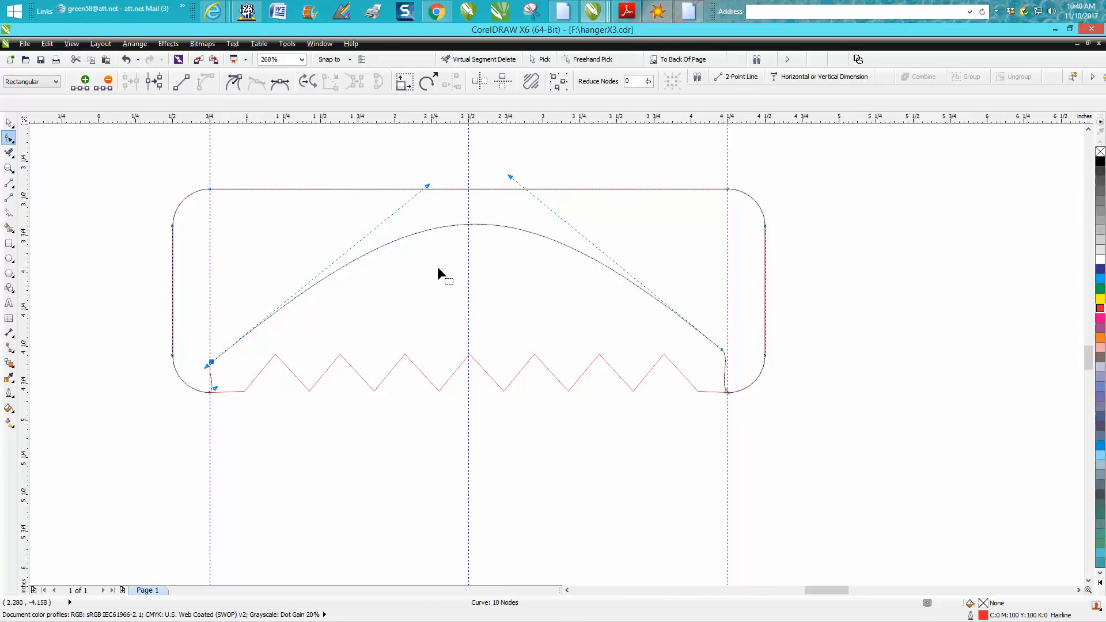
left_click_drag(428, 185, 426, 175)
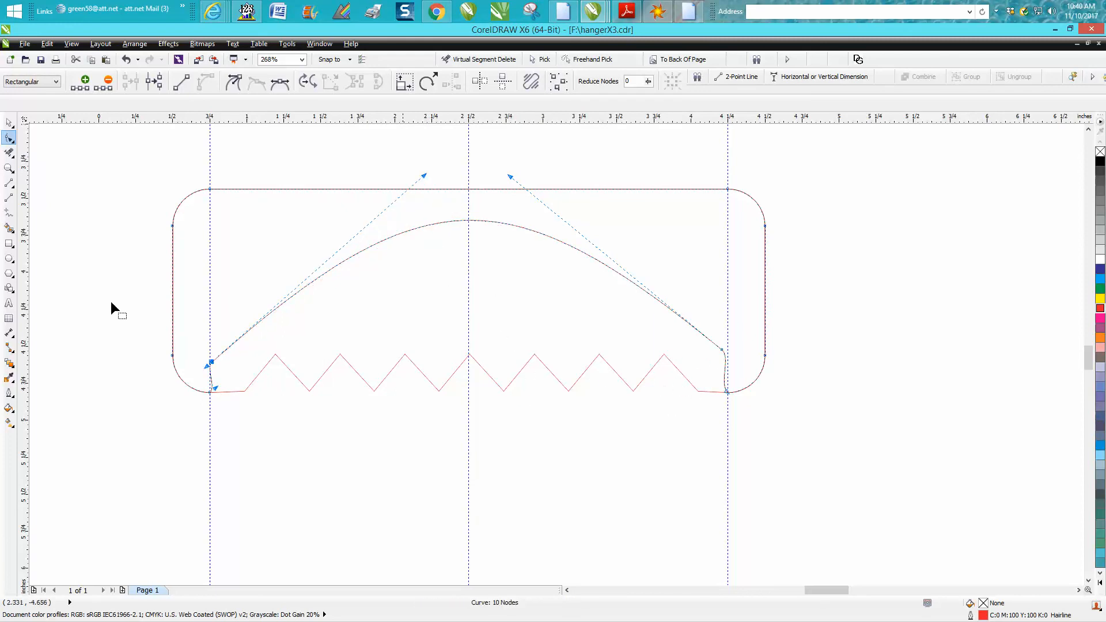
Draw small ellipses beside the hanger outline, one about 0.10 in wide and 0.12 in high.
left_click(8, 259)
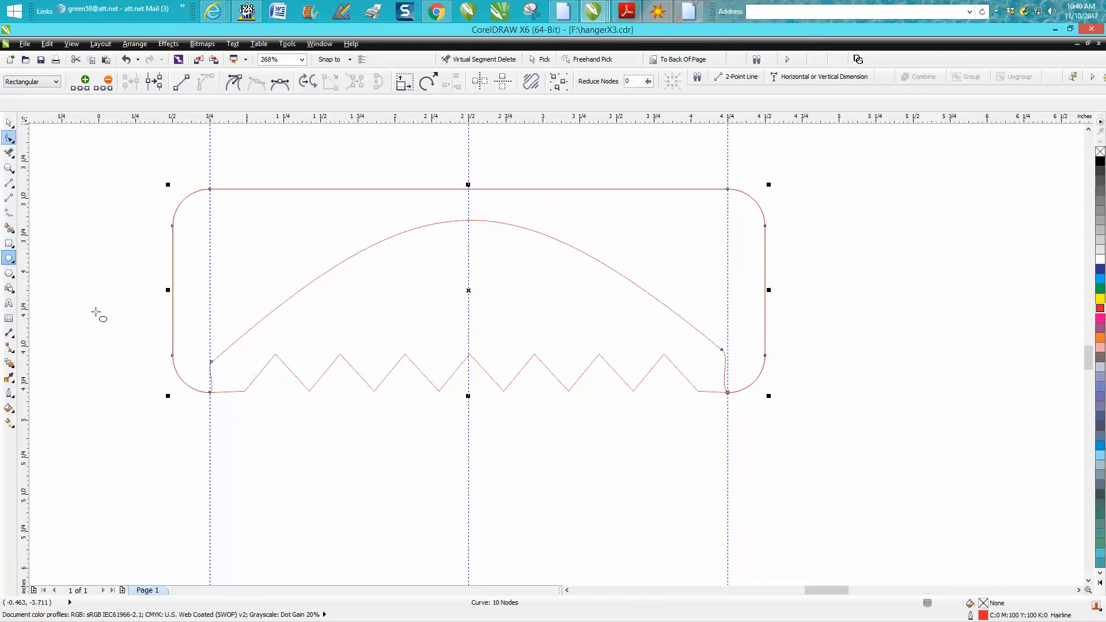
mouse_move(92, 312)
left_mouse_down()
mouse_move(125, 383)
mouse_move(242, 378)
mouse_move(271, 369)
mouse_move(274, 356)
mouse_move(245, 377)
mouse_move(276, 353)
mouse_move(317, 351)
mouse_move(338, 354)
mouse_move(344, 386)
mouse_move(340, 365)
mouse_move(111, 277)
left_mouse_up()
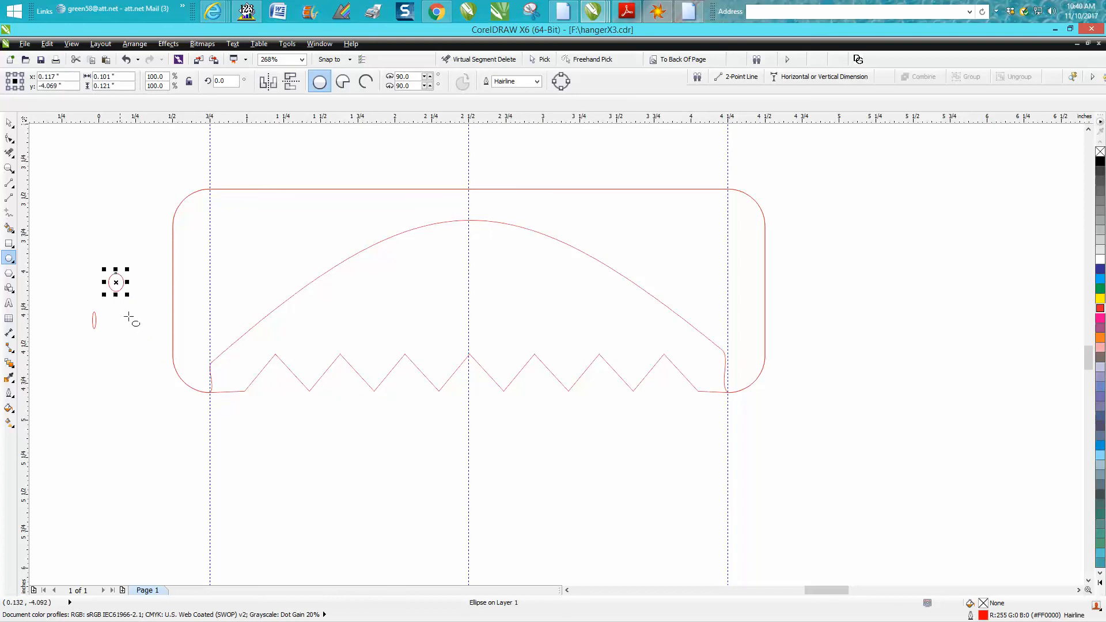
Try to convert the arched outline's segment at the lower-left corner node to a straight line, and undo it.
left_click(8, 168)
left_click_drag(201, 350, 256, 423)
key("F10")
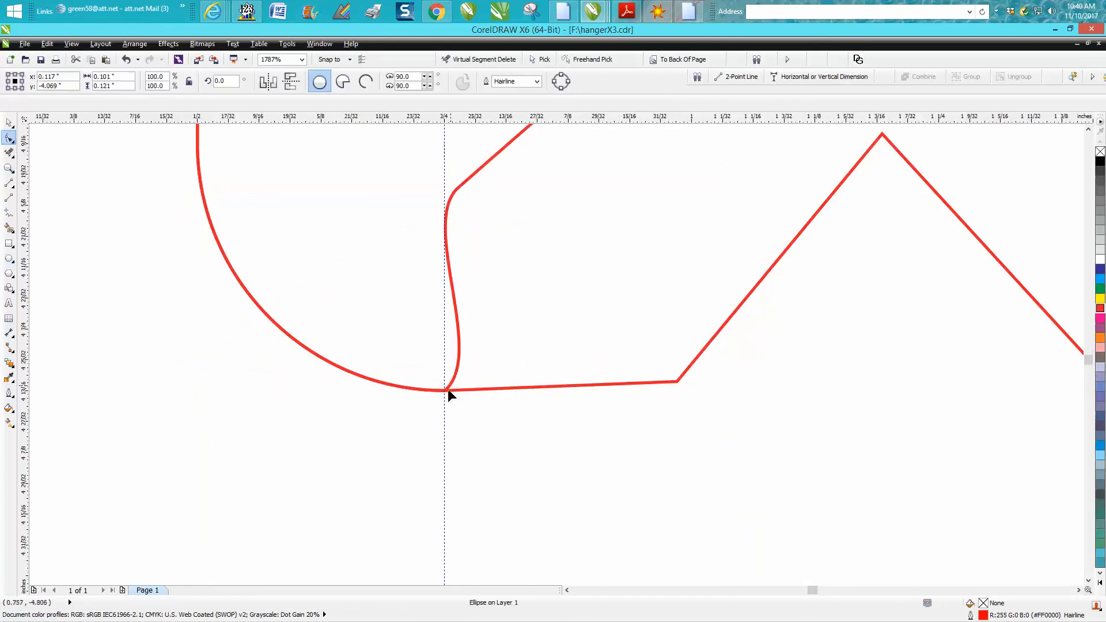
left_click(447, 389)
left_click(444, 389)
right_click(444, 389)
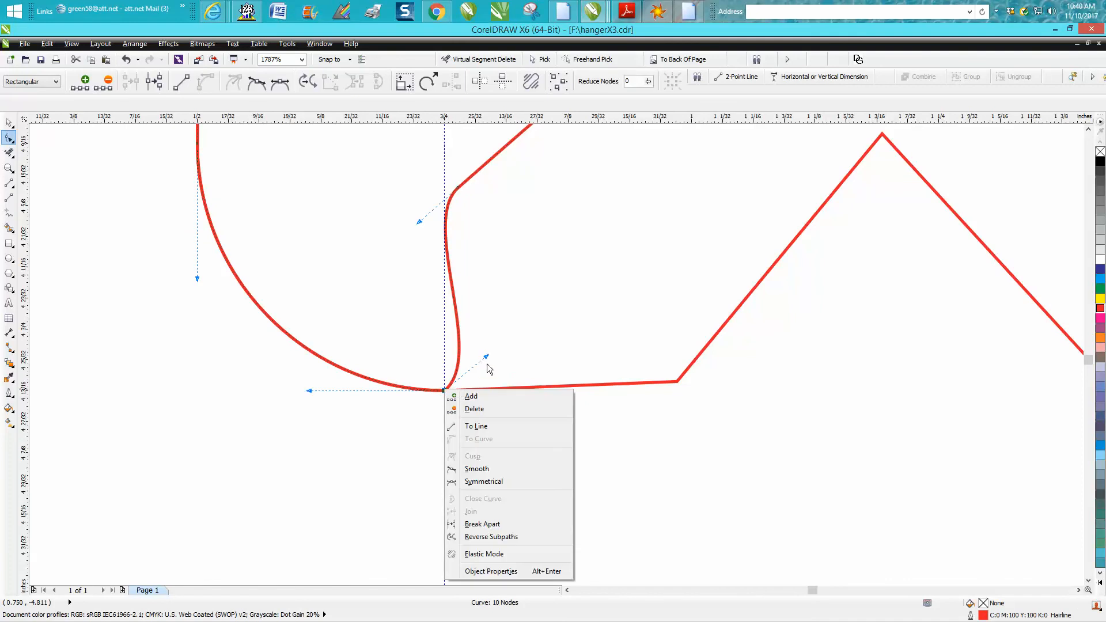
left_click(484, 427)
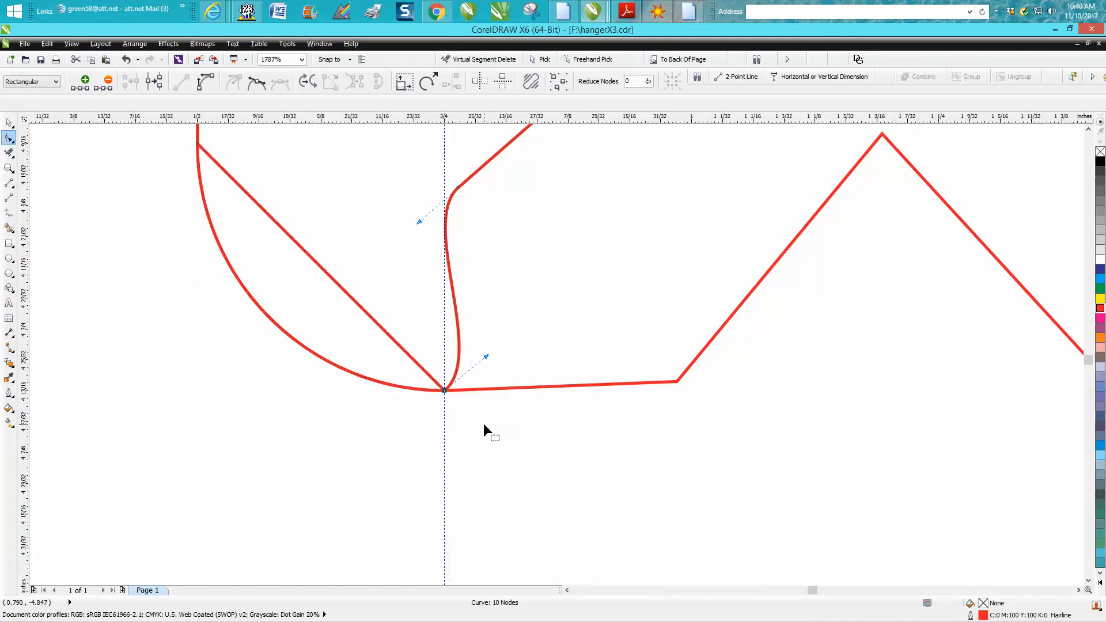
left_click(125, 59)
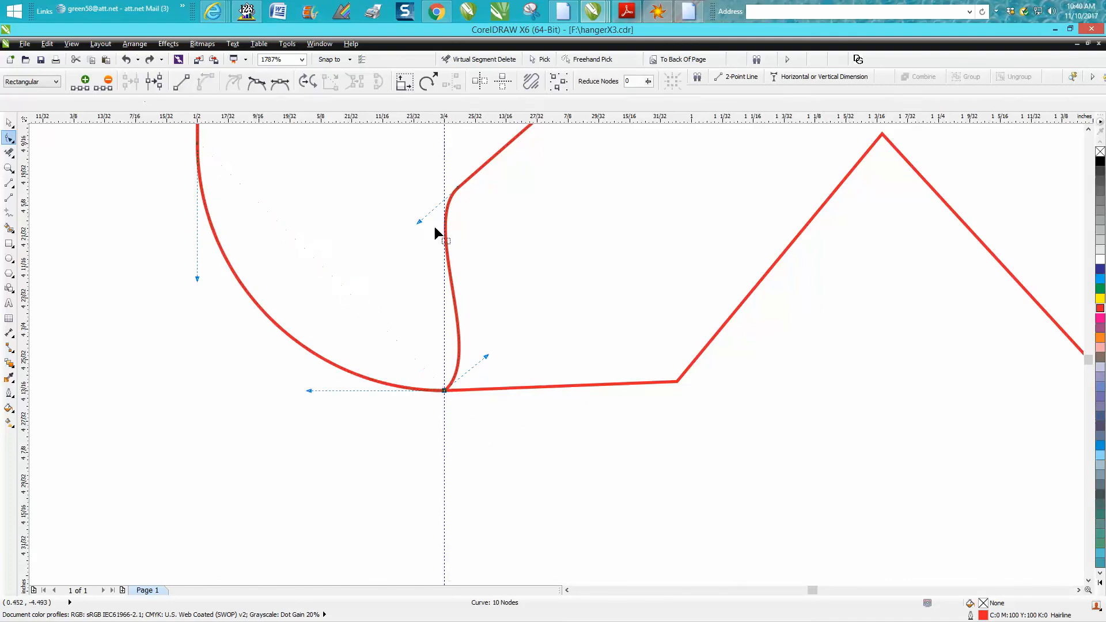
Straighten the arch's lower-left end with the corner node's curve handle and move the arched outline about 2.1 in below the toothed one.
left_click_drag(487, 358, 447, 324)
scroll(469, 230, "down", 5)
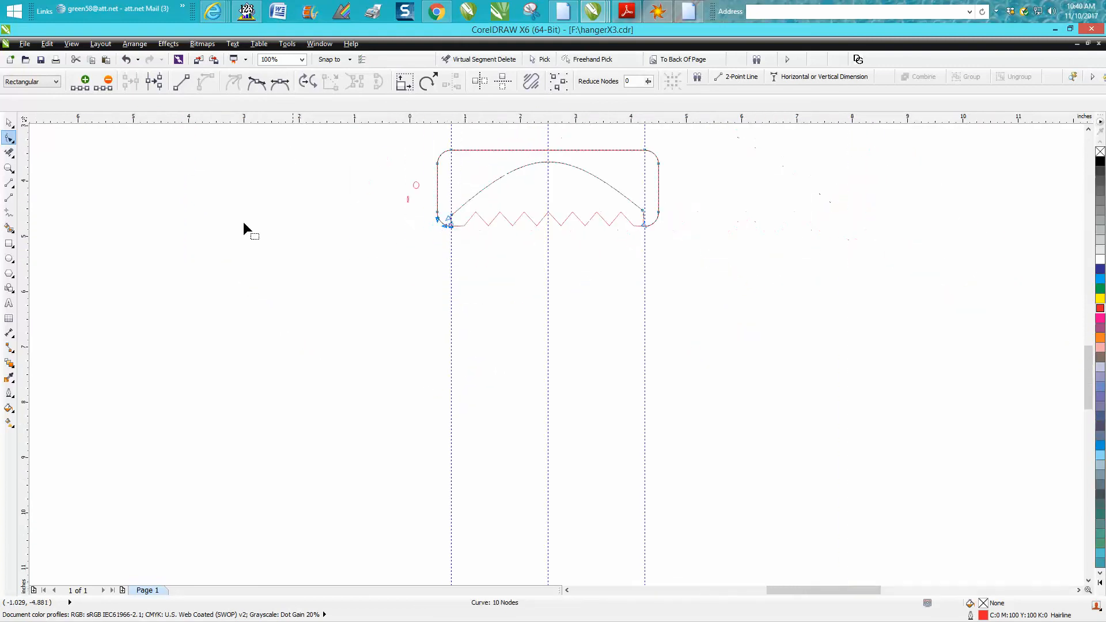
left_click(9, 123)
left_click_drag(548, 188, 550, 306)
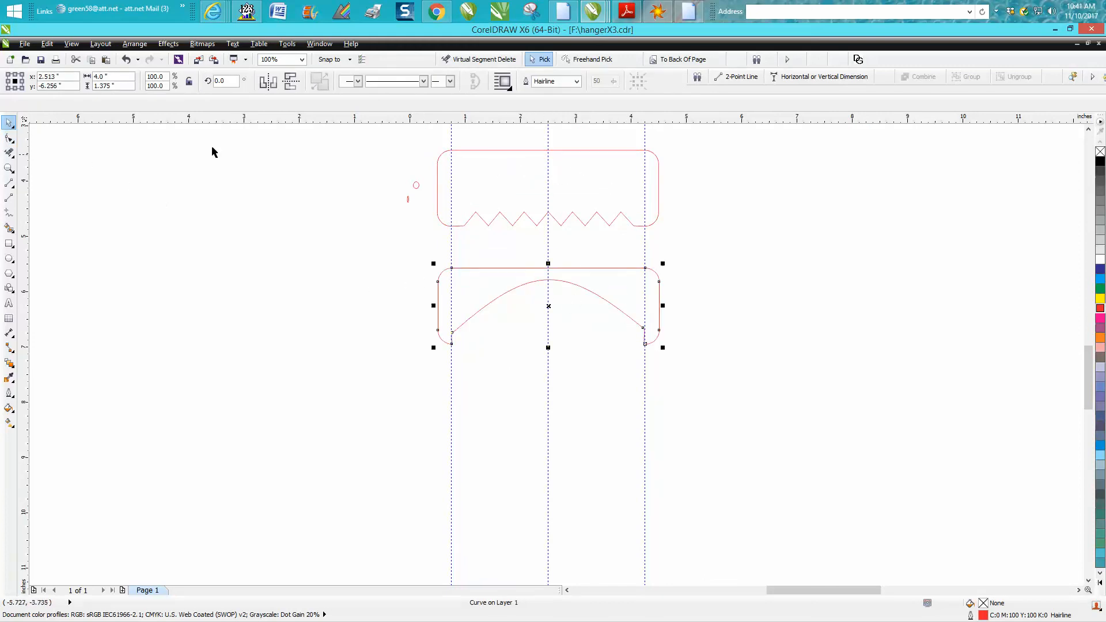
Check the arched outline up close and delete the small ellipses beside the toothed outline.
left_click(9, 168)
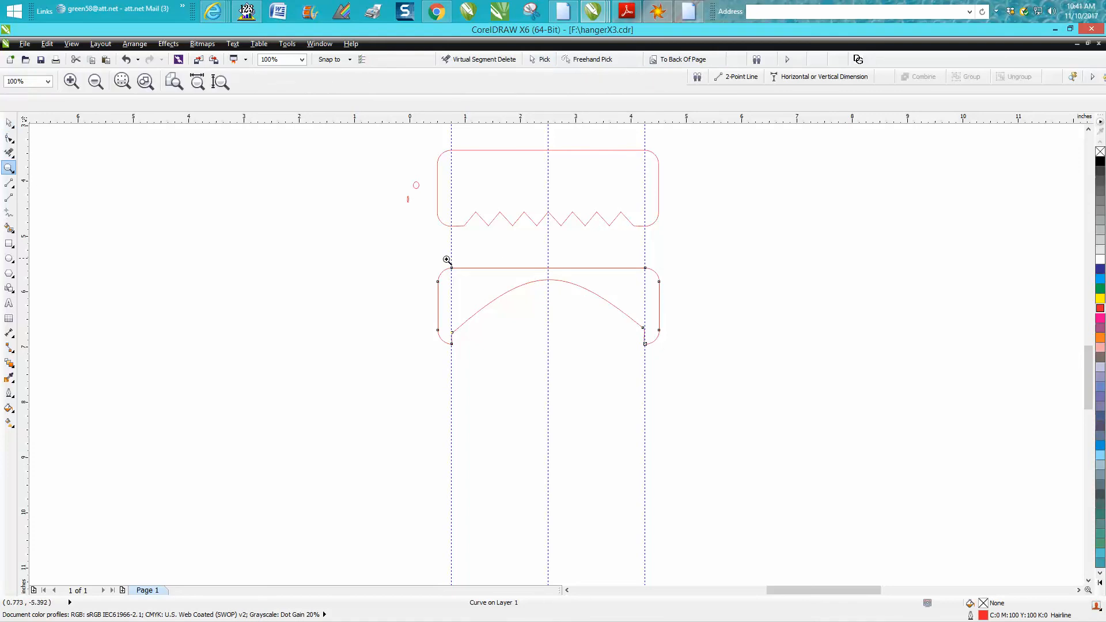
left_click_drag(423, 246, 778, 375)
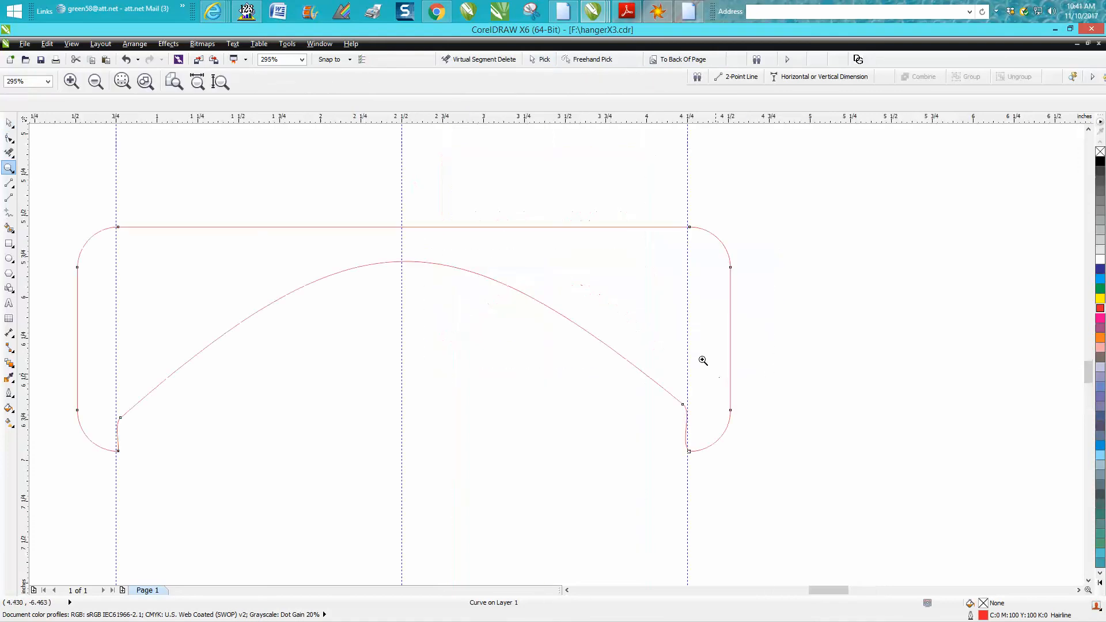
right_click(692, 347)
right_click(692, 347)
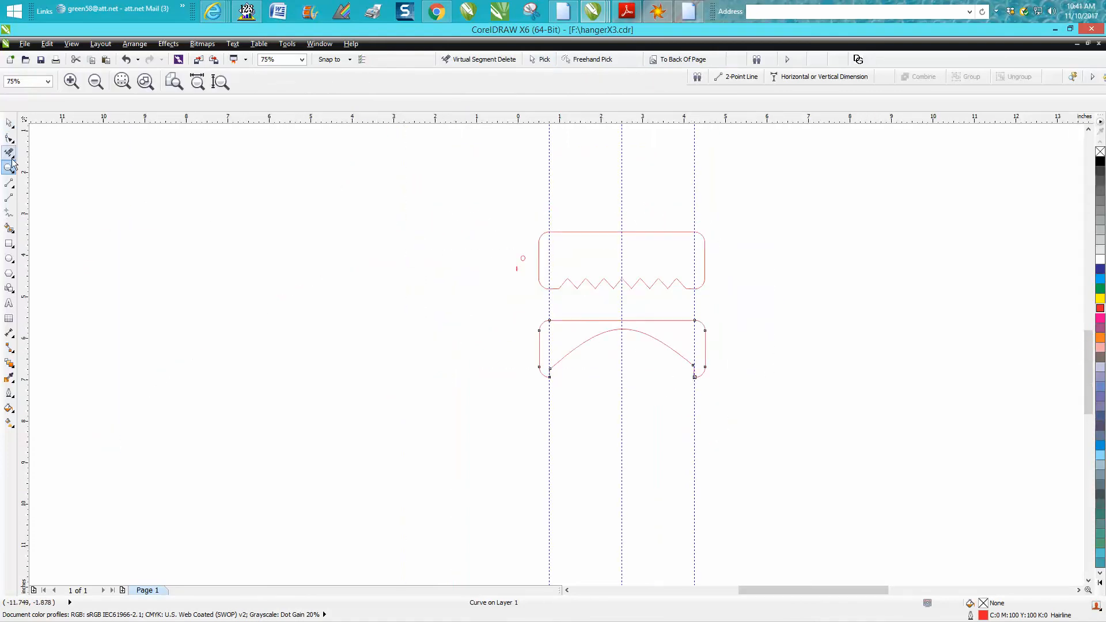
left_click(9, 122)
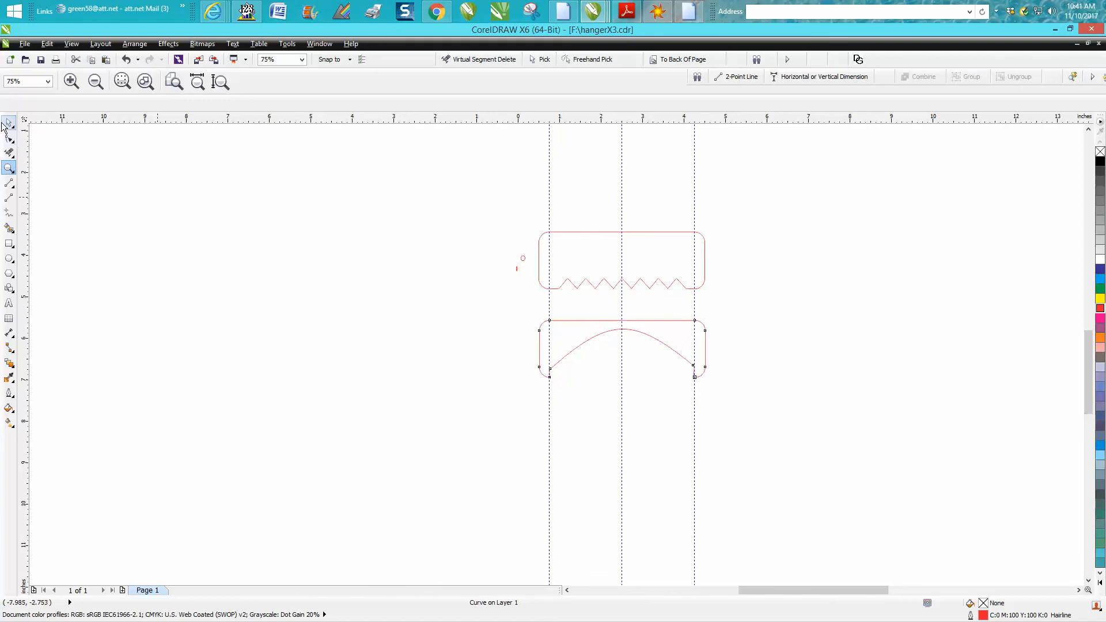
left_click_drag(536, 281, 536, 282)
key("Delete")
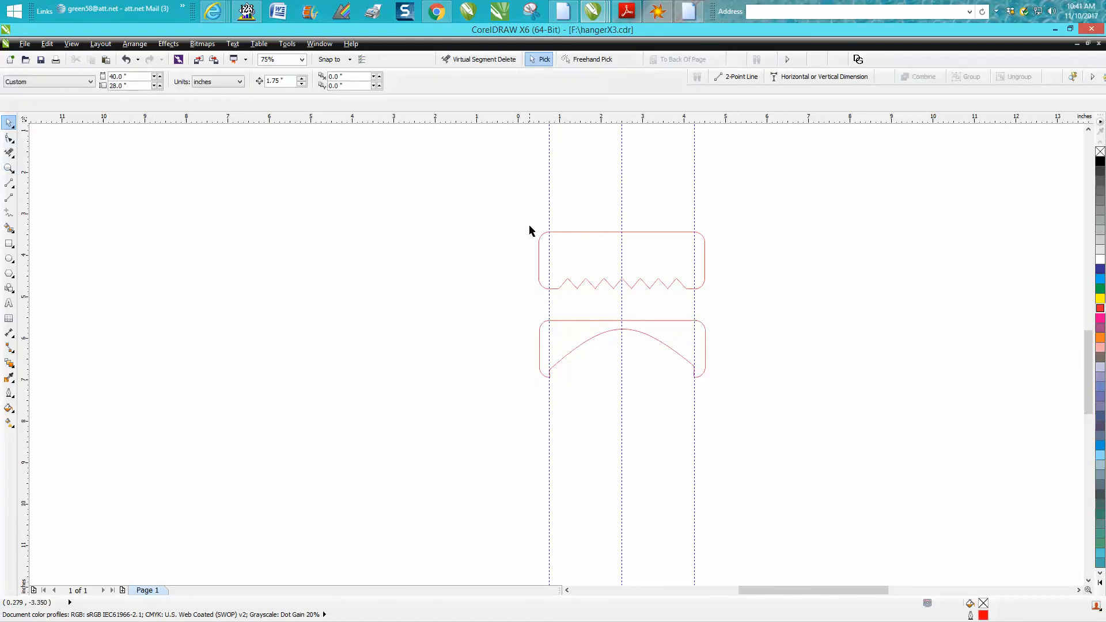
Resize the toothed and arched outlines together to about 2.44 in wide and 1.83 in high overall.
left_click_drag(523, 228, 714, 391)
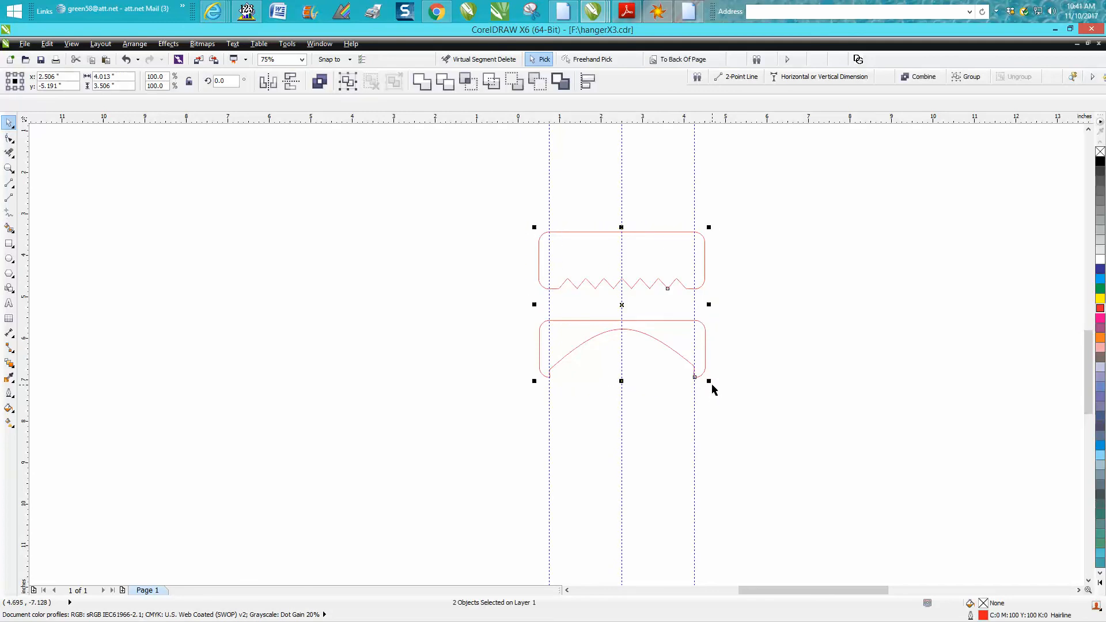
left_click_drag(711, 304, 851, 309)
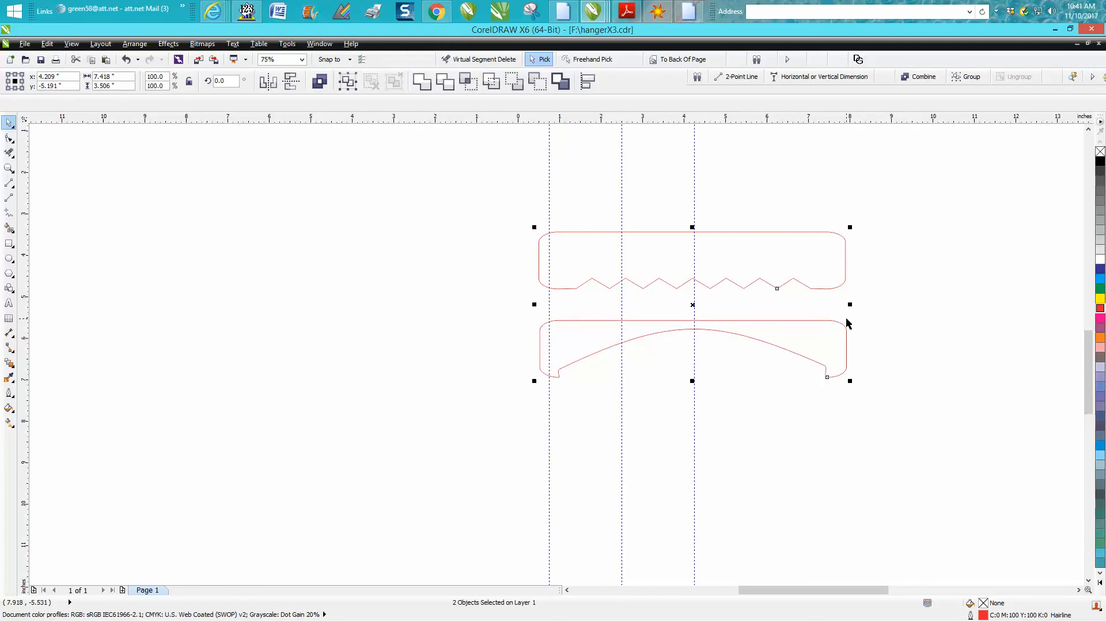
left_click_drag(850, 230, 703, 297)
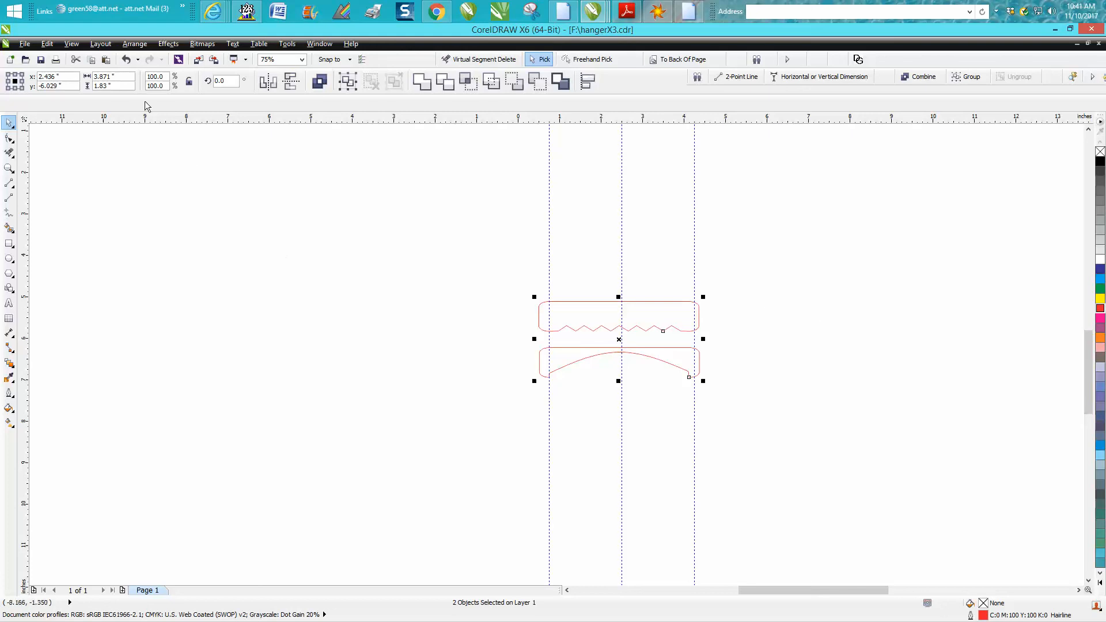
left_click_drag(694, 341, 664, 341)
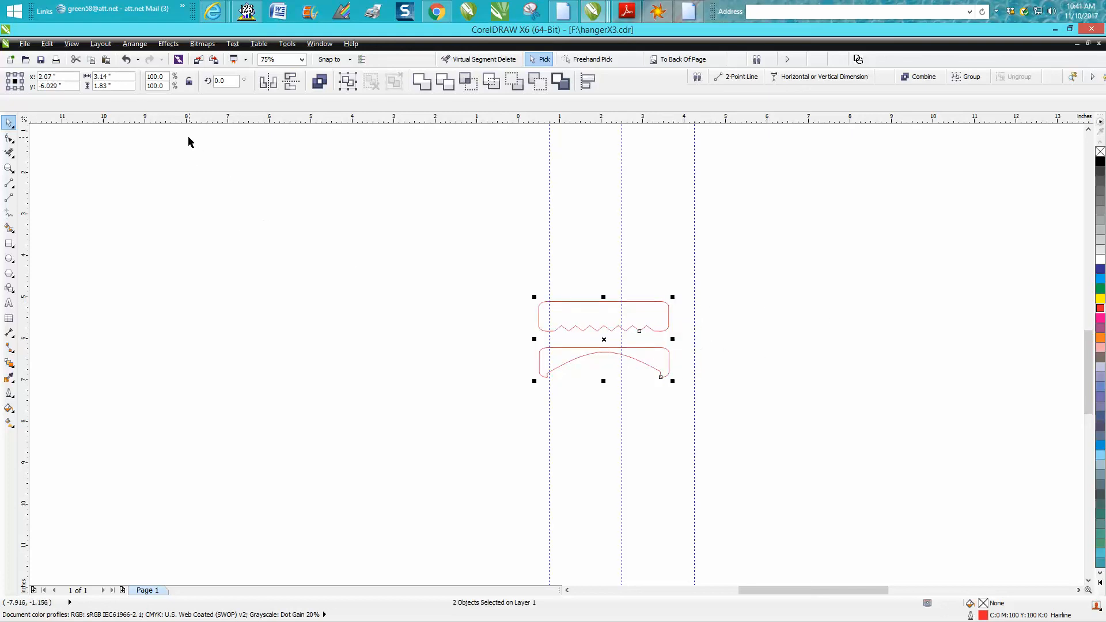
left_click_drag(535, 339, 565, 353)
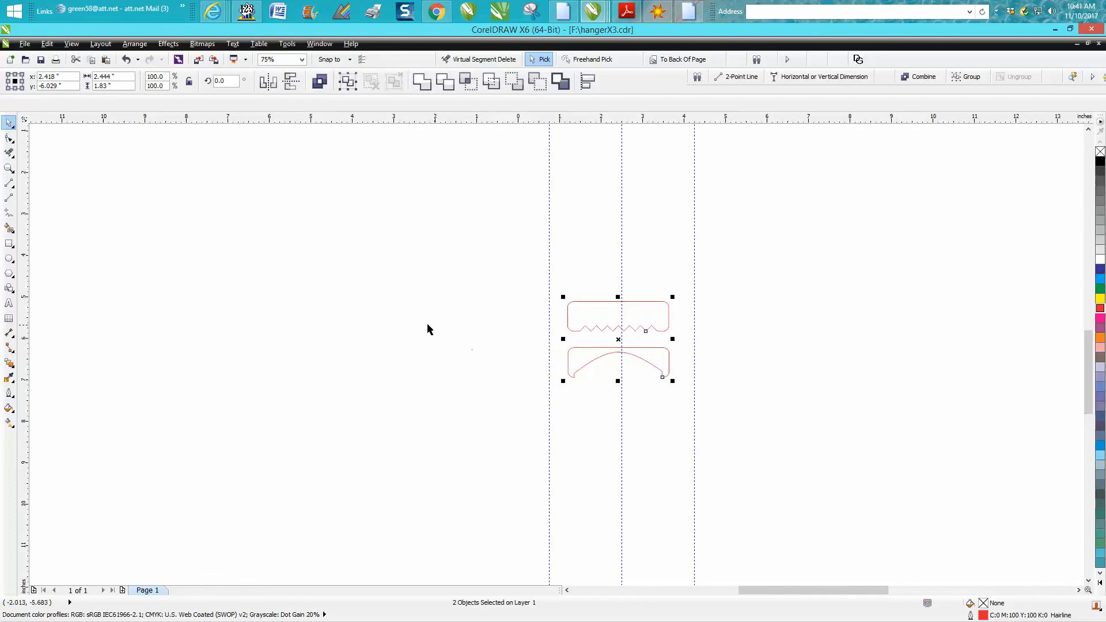
Centre the resized arched outline on the page.
left_click(9, 168)
left_click_drag(531, 282, 801, 431)
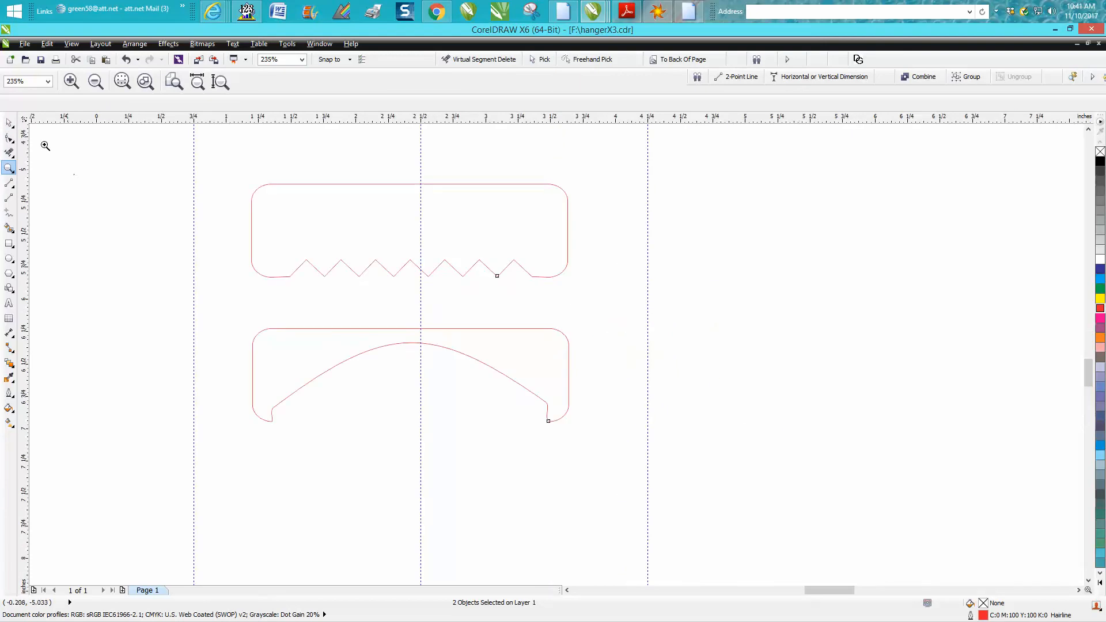
left_click(9, 122)
left_click(440, 351)
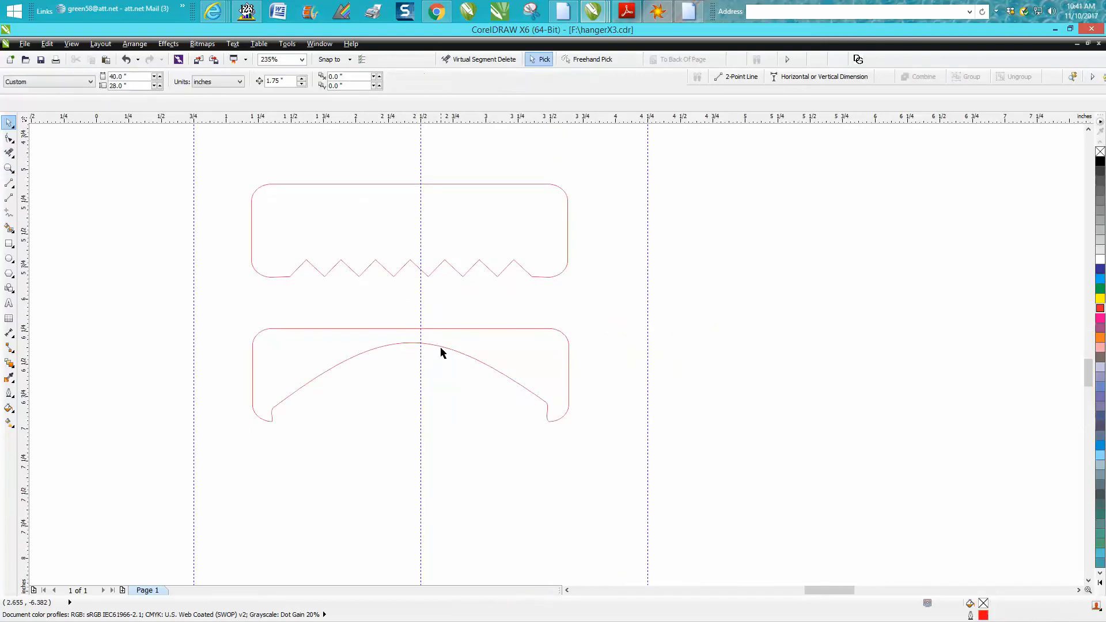
left_click(441, 347)
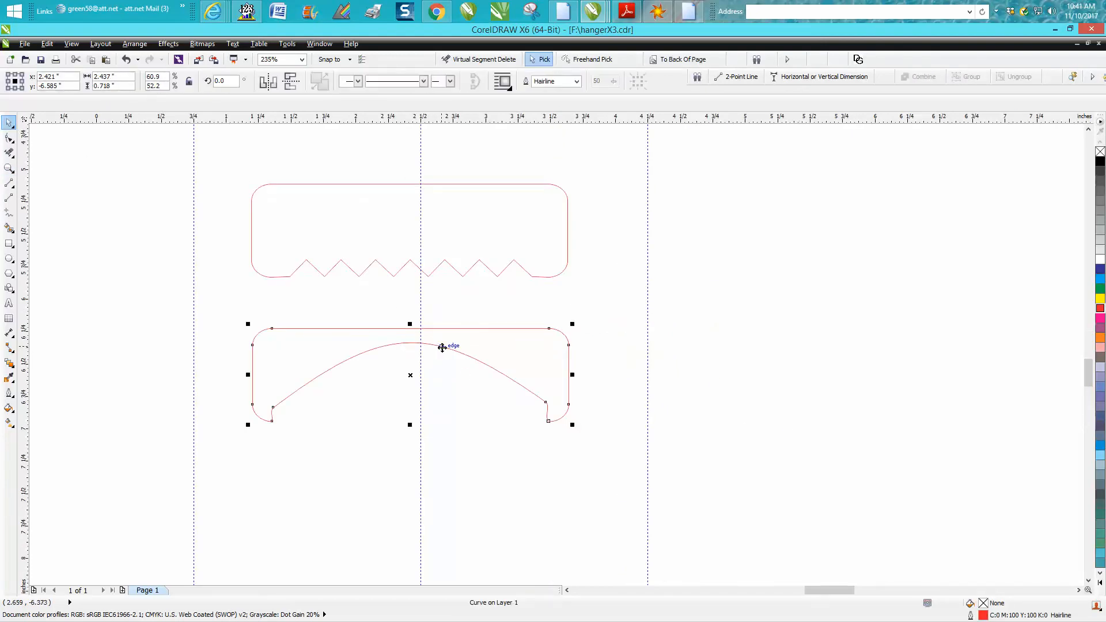
left_click_drag(443, 348, 451, 352)
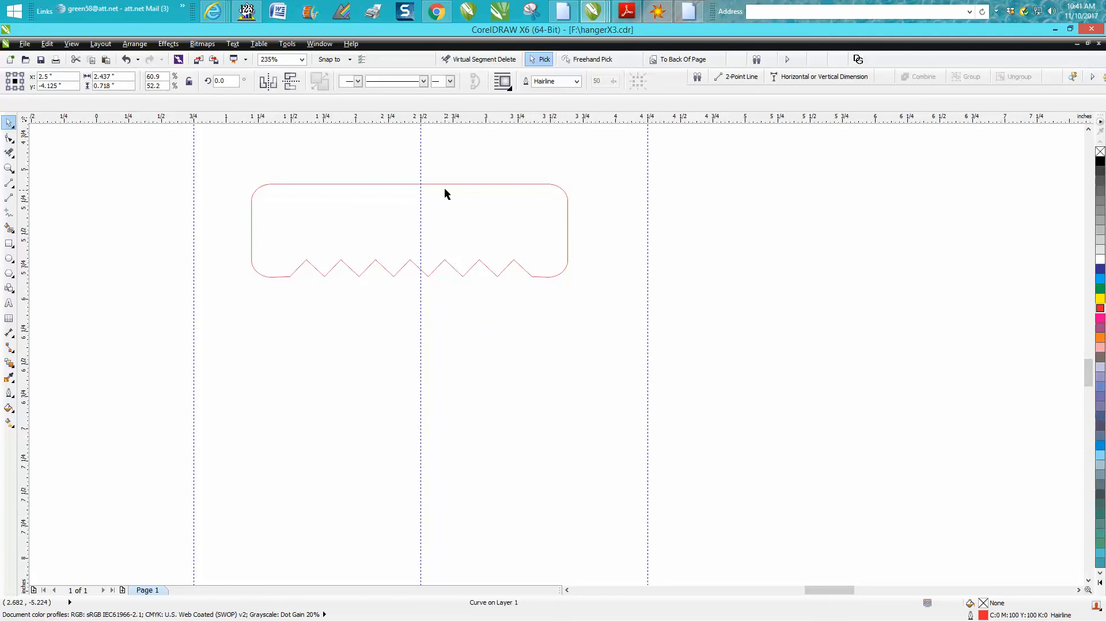
Centre the resized toothed outline on the page so that it overlays the arched one.
left_click_drag(449, 183, 481, 210)
scroll(493, 221, "down", 3)
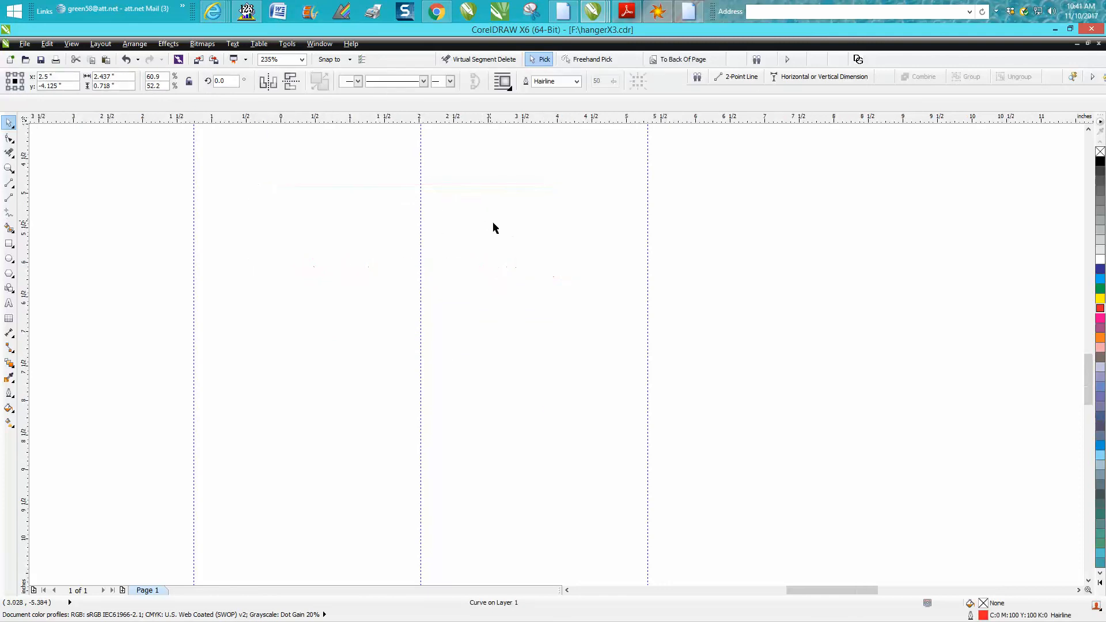
left_click(8, 167)
left_click_drag(397, 150, 574, 242)
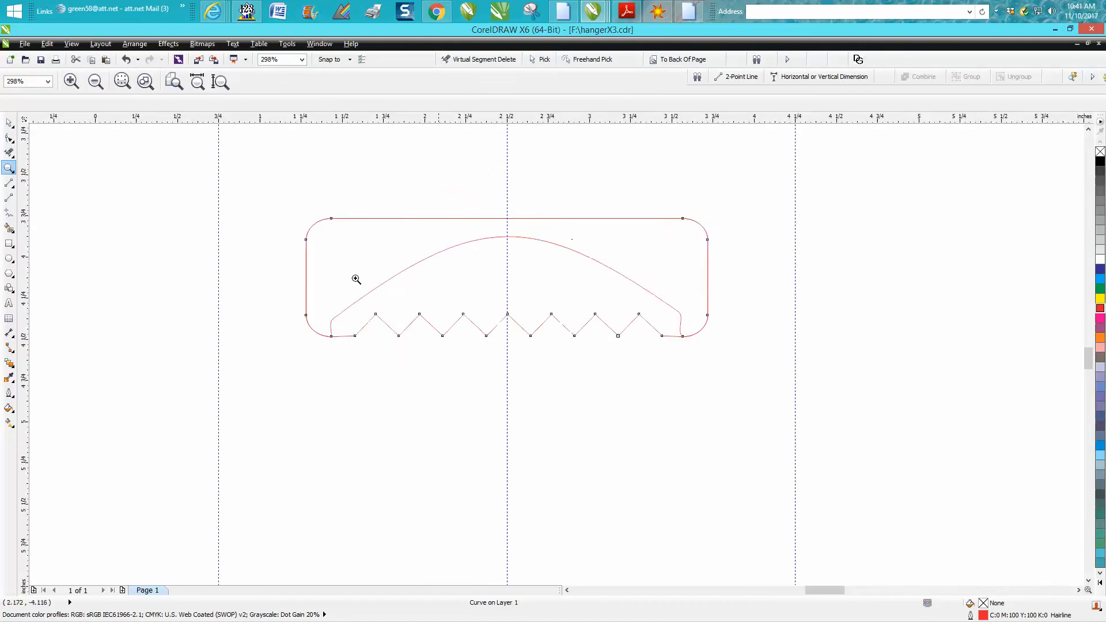
left_click(9, 123)
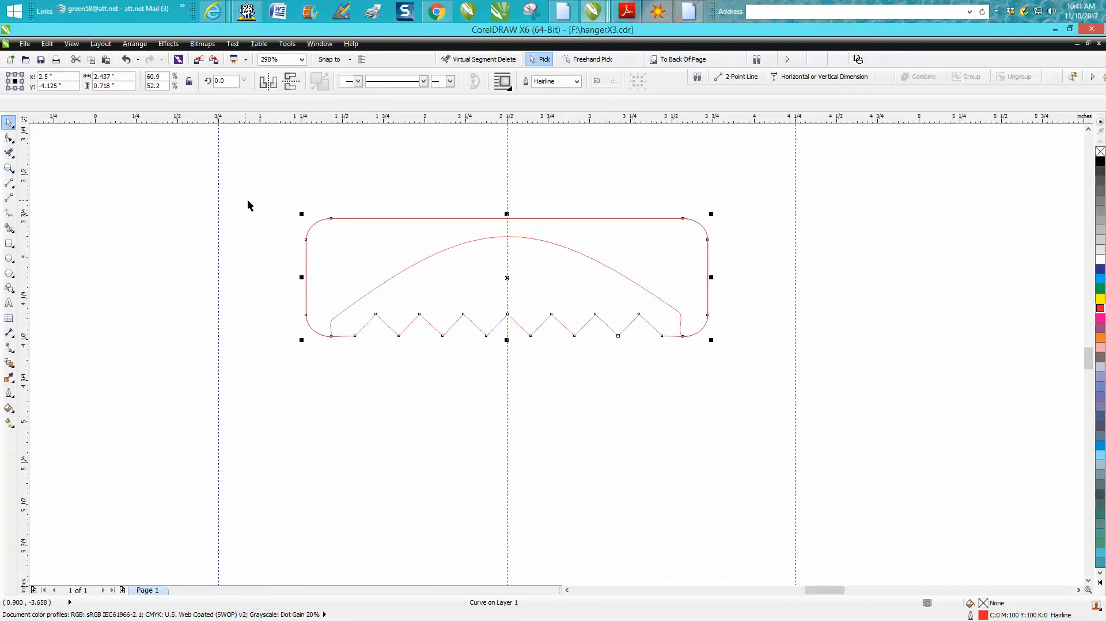